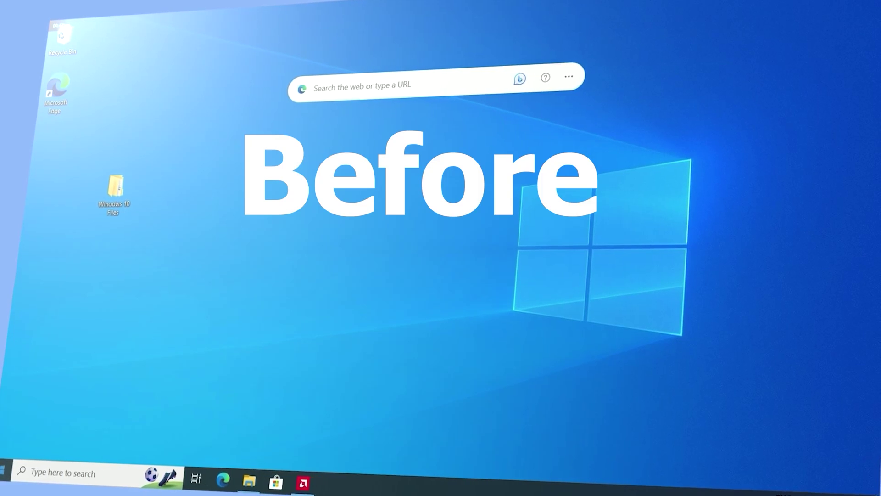
Dismiss the Start11 preview to reveal the stock Windows 10 desktop and its Winodws 10 Files folder.
{"action": "left_click", "coordinate": [3, 466]}
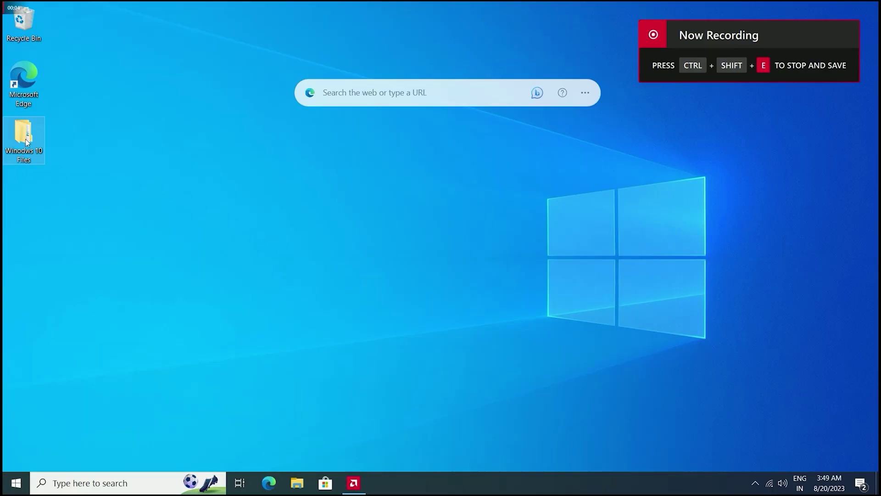
Run UltraUXThemePatcher_4.4.1 from Winodws 10 Files > 1,Theme, accept the license and finish setup.
{"action": "left_click_drag", "start_coordinate": [26, 138], "coordinate": [107, 190]}
{"action": "double_click", "coordinate": [104, 193]}
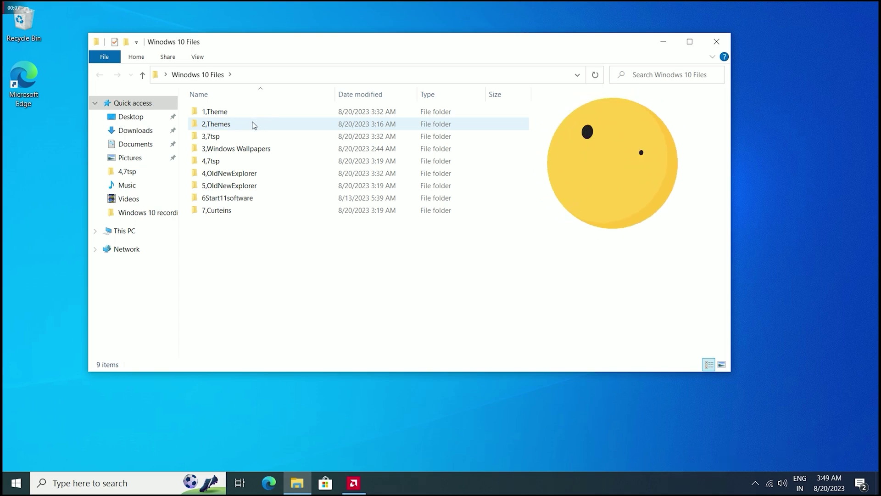
{"action": "double_click", "coordinate": [225, 114]}
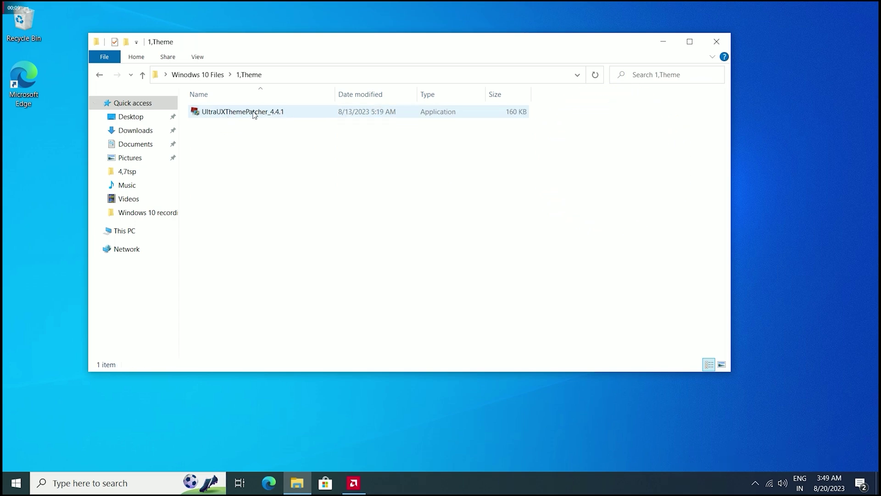
{"action": "double_click", "coordinate": [253, 113]}
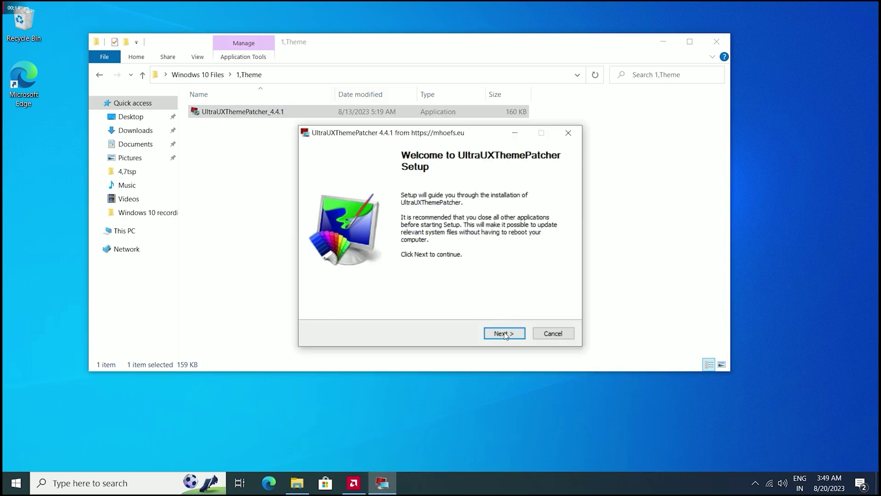
{"action": "left_click", "coordinate": [499, 333]}
{"action": "left_click", "coordinate": [427, 307]}
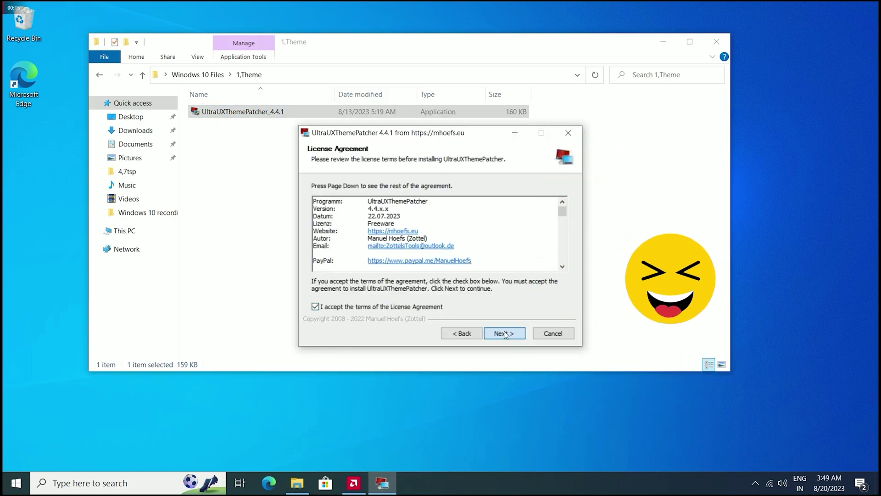
{"action": "left_click", "coordinate": [504, 333]}
{"action": "left_click", "coordinate": [505, 332]}
{"action": "left_click", "coordinate": [498, 316]}
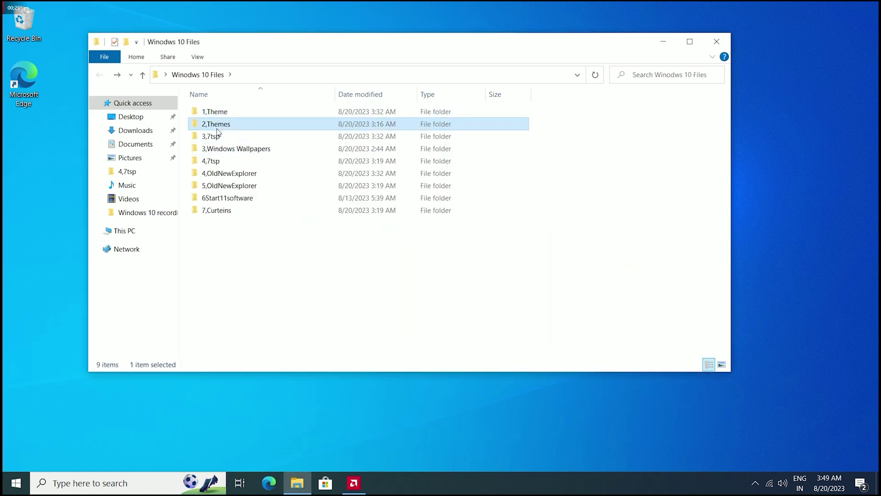
Copy the seven items in 2,Themes and browse to C:\Windows.
{"action": "double_click", "coordinate": [248, 122]}
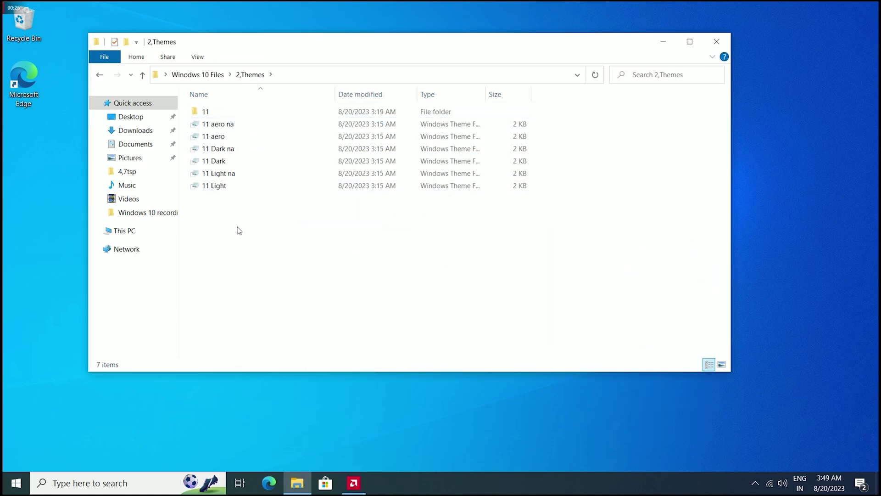
{"action": "left_click_drag", "start_coordinate": [238, 230], "coordinate": [296, 236]}
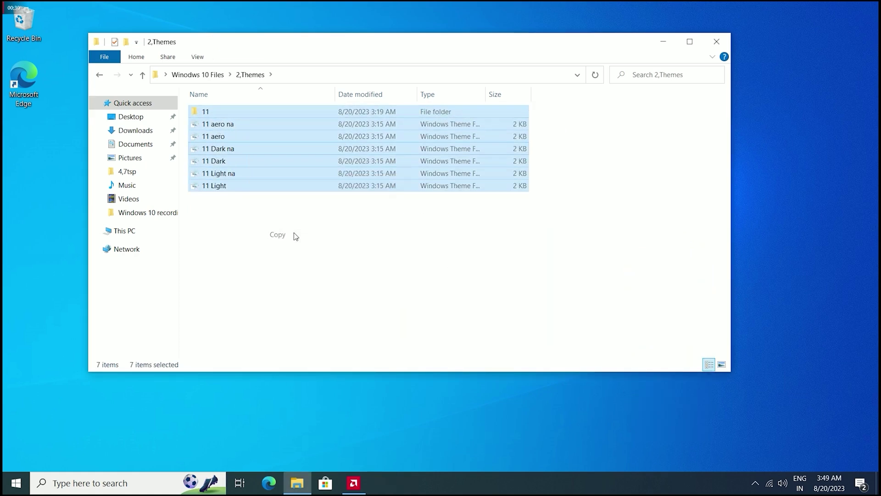
{"action": "left_click", "coordinate": [150, 229]}
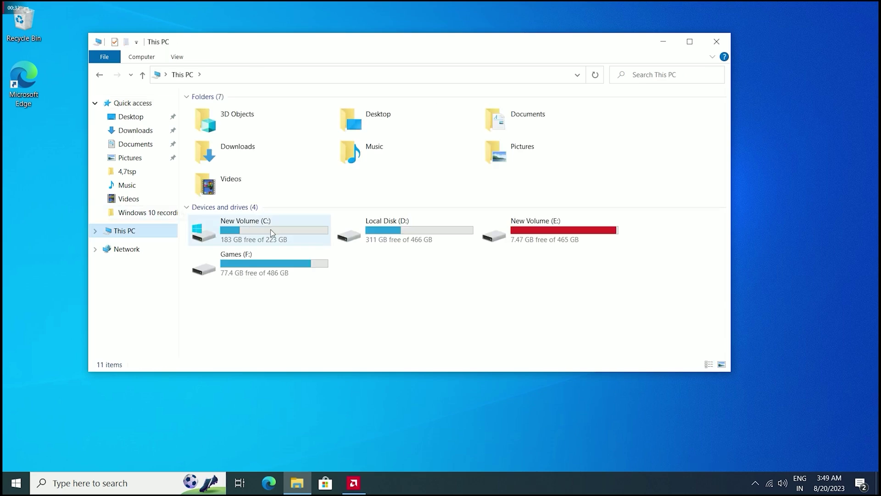
{"action": "double_click", "coordinate": [271, 232]}
{"action": "double_click", "coordinate": [228, 185]}
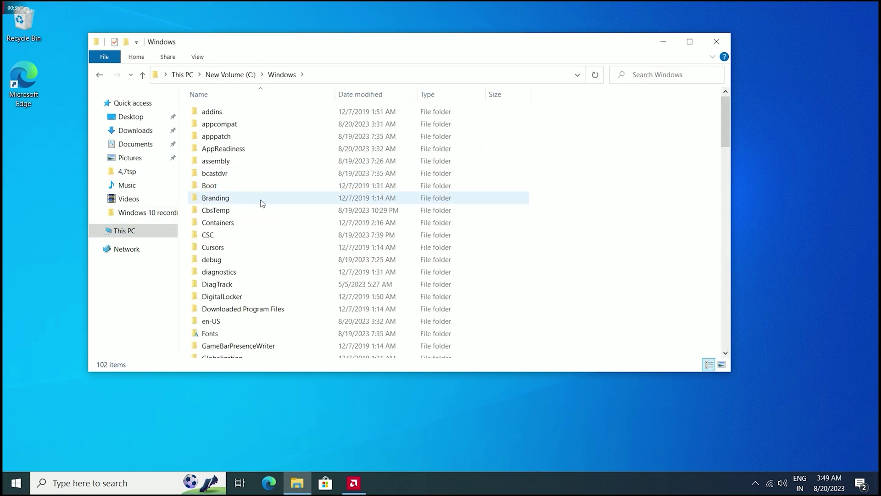
{"action": "scroll", "coordinate": [261, 205], "scroll_direction": "down", "scroll_amount": 14}
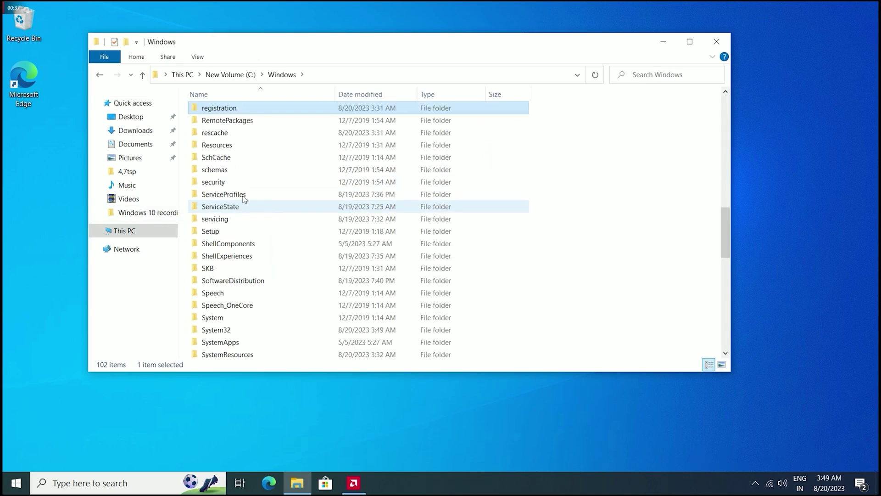
Paste the items into C:\Windows\Resources\Themes, granting administrator permission.
{"action": "double_click", "coordinate": [233, 145]}
{"action": "double_click", "coordinate": [232, 126]}
{"action": "right_click", "coordinate": [269, 225]}
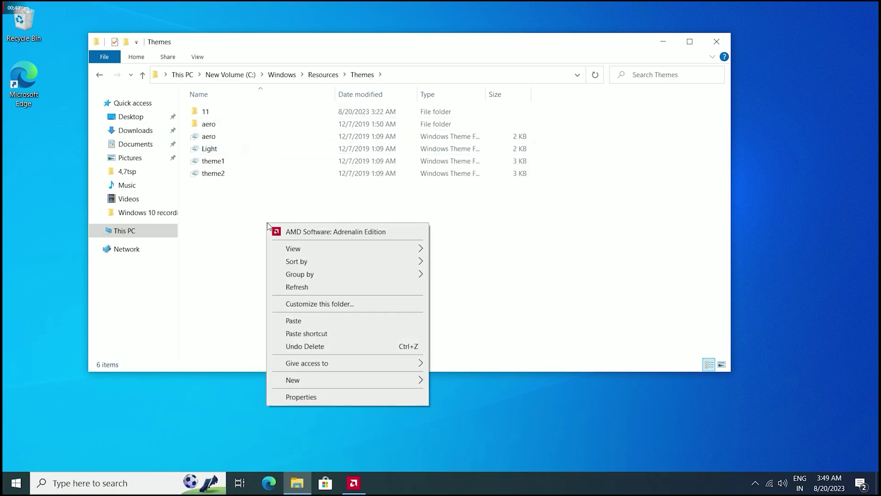
{"action": "left_click", "coordinate": [294, 320]}
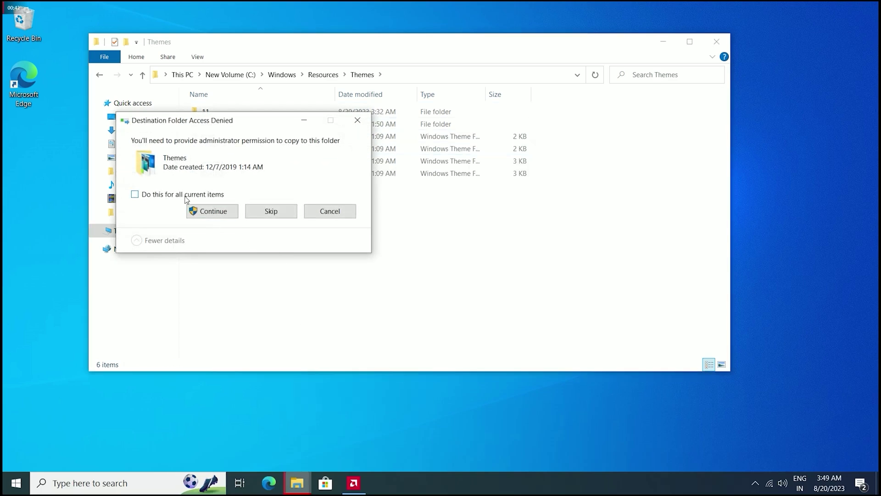
{"action": "left_click", "coordinate": [209, 211]}
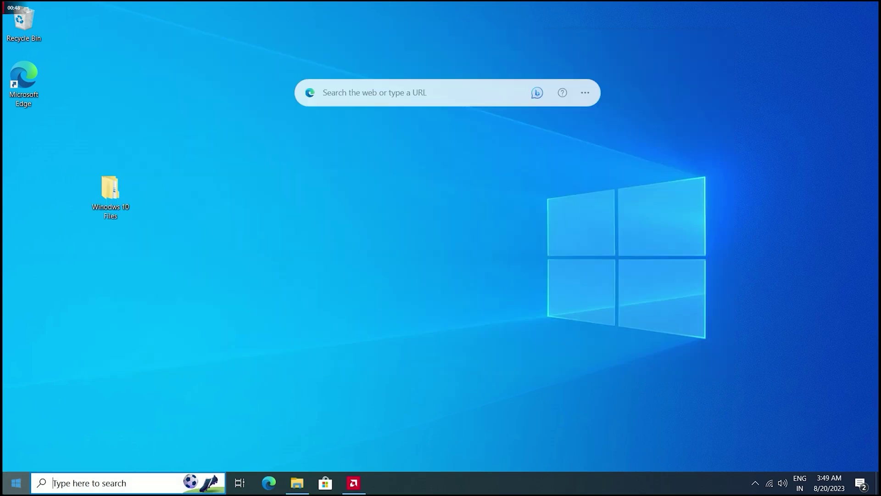
Apply the 11 Light theme under Settings > Personalization > Themes.
{"action": "left_click", "coordinate": [16, 483]}
{"action": "left_click", "coordinate": [16, 430]}
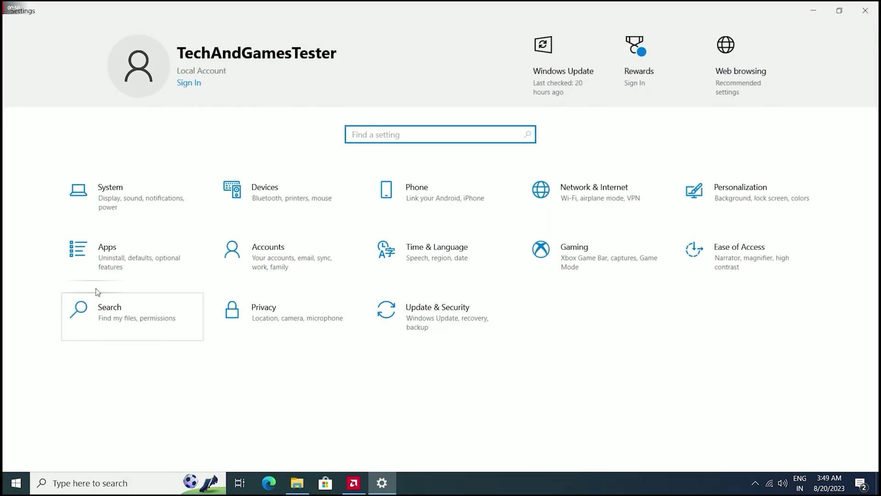
{"action": "left_click", "coordinate": [802, 202]}
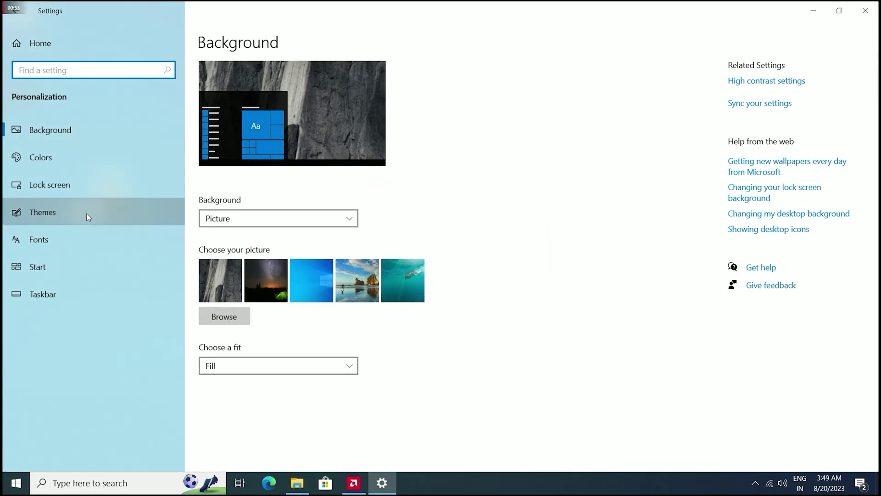
{"action": "left_click", "coordinate": [87, 213]}
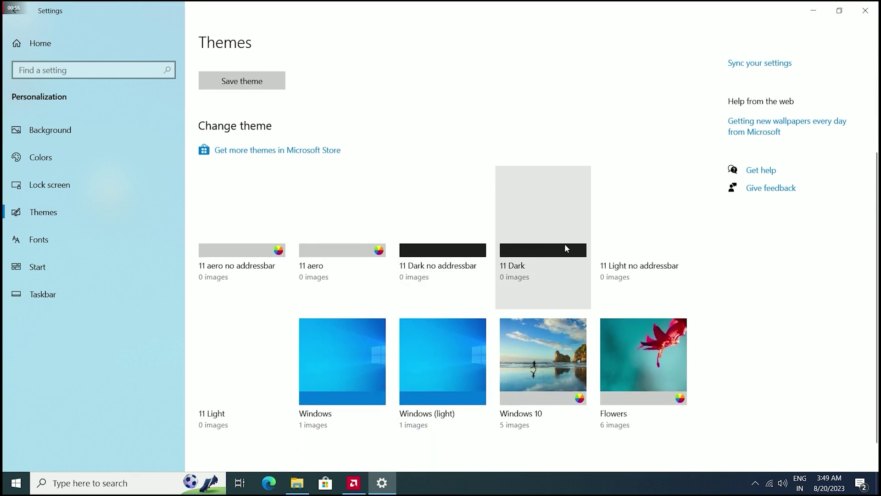
{"action": "scroll", "coordinate": [567, 248], "scroll_direction": "down", "scroll_amount": 1}
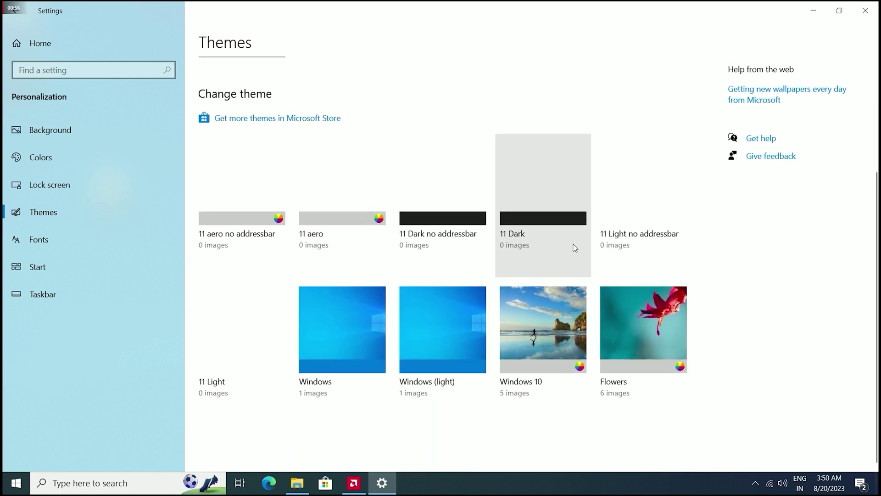
{"action": "left_click", "coordinate": [266, 325]}
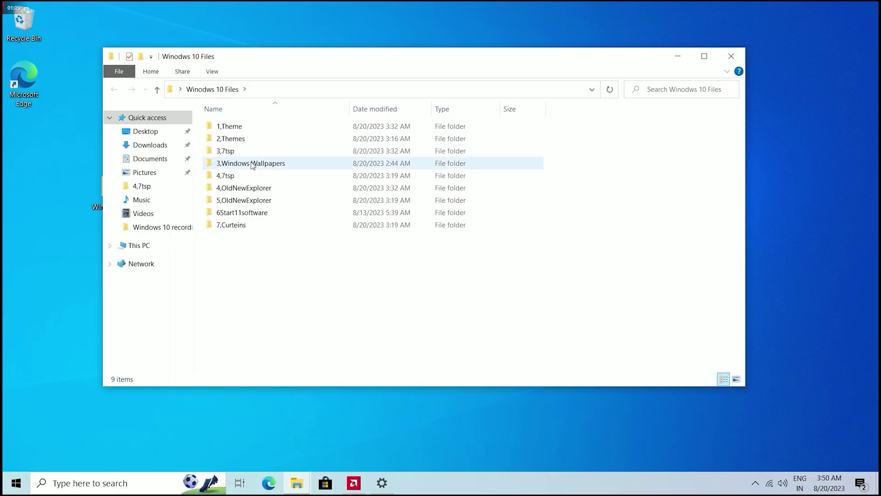
Set Wallpaper 1 from 3,Windows Wallpapers > drive-download as the desktop background.
{"action": "double_click", "coordinate": [245, 152]}
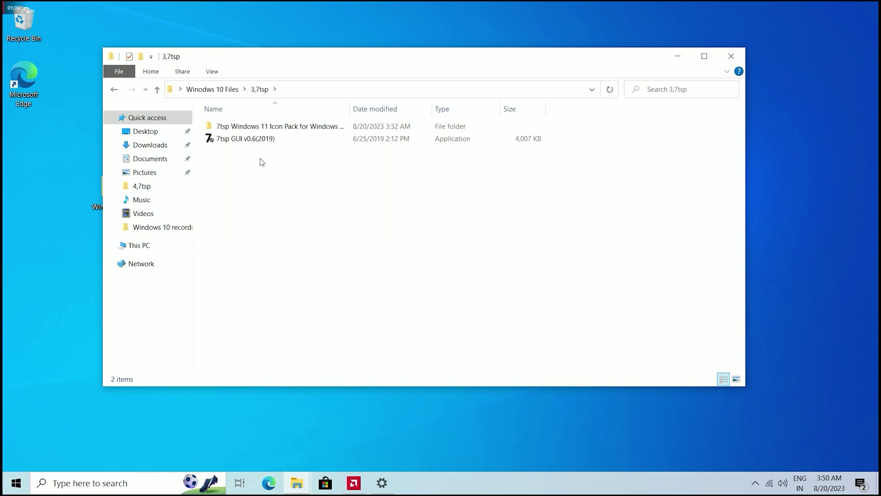
{"action": "key", "text": "alt+Left"}
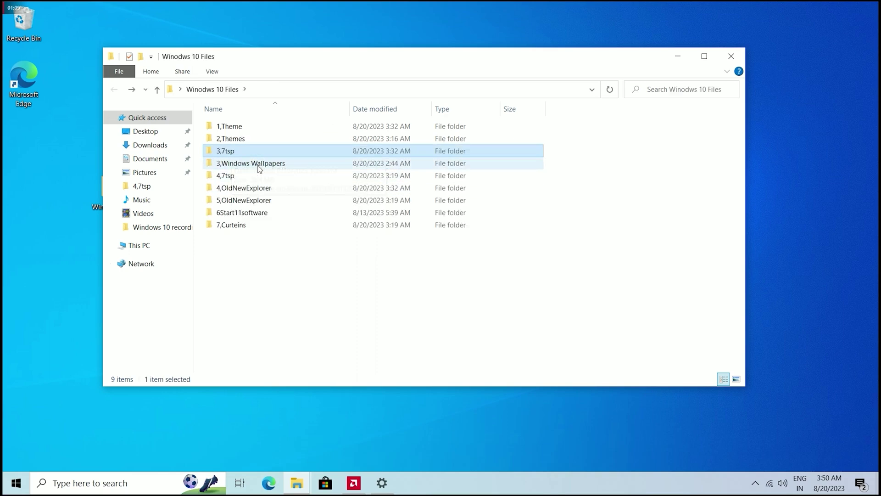
{"action": "double_click", "coordinate": [259, 165]}
{"action": "double_click", "coordinate": [269, 130]}
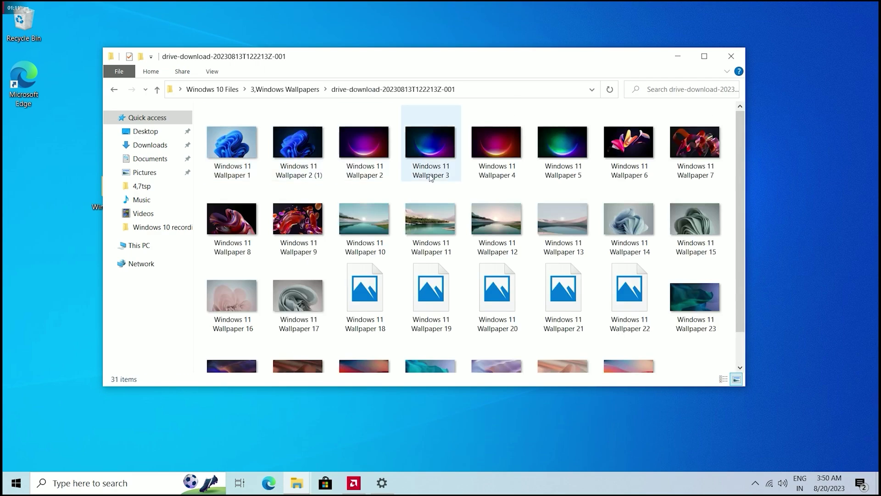
{"action": "left_click", "coordinate": [233, 143]}
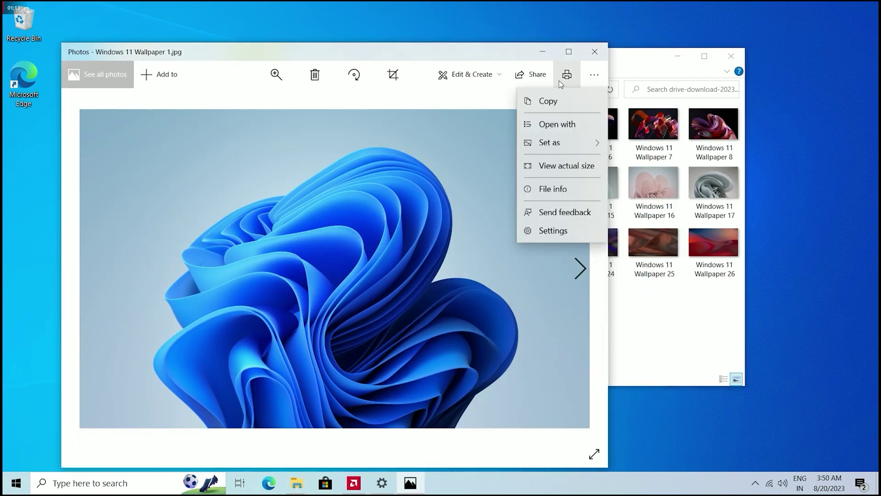
{"action": "mouse_move", "coordinate": [550, 196]}
{"action": "left_click", "coordinate": [663, 218]}
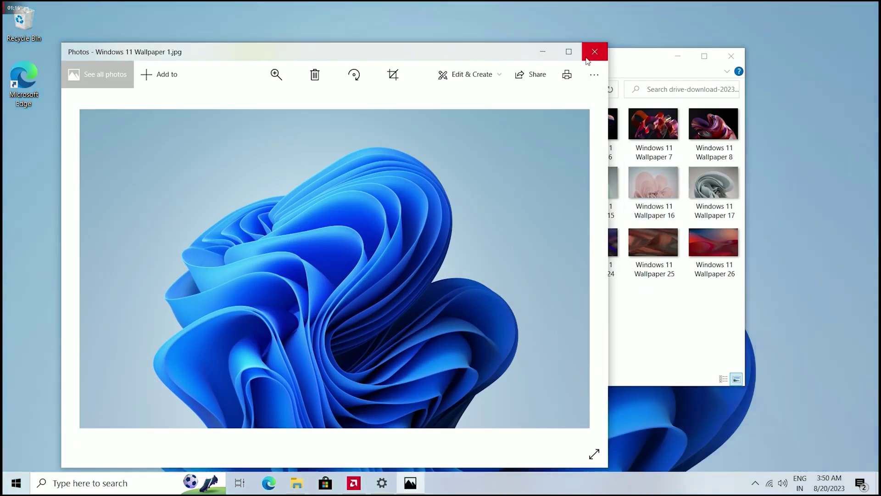
{"action": "left_click", "coordinate": [595, 51]}
Open Wallpaper 20 in Photos and browse through the following wallpapers.
{"action": "left_click_drag", "start_coordinate": [222, 351], "coordinate": [729, 109]}
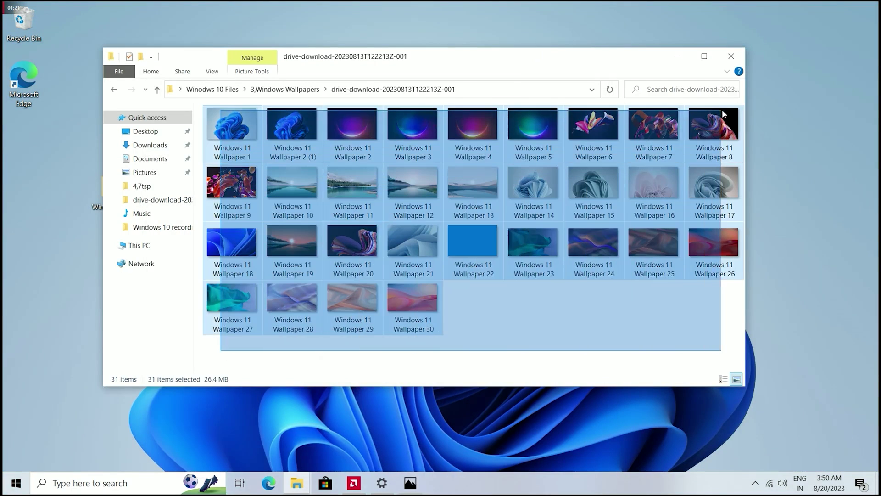
{"action": "left_click", "coordinate": [367, 246]}
{"action": "double_click", "coordinate": [368, 247]}
{"action": "left_click", "coordinate": [581, 269]}
{"action": "left_click", "coordinate": [581, 268]}
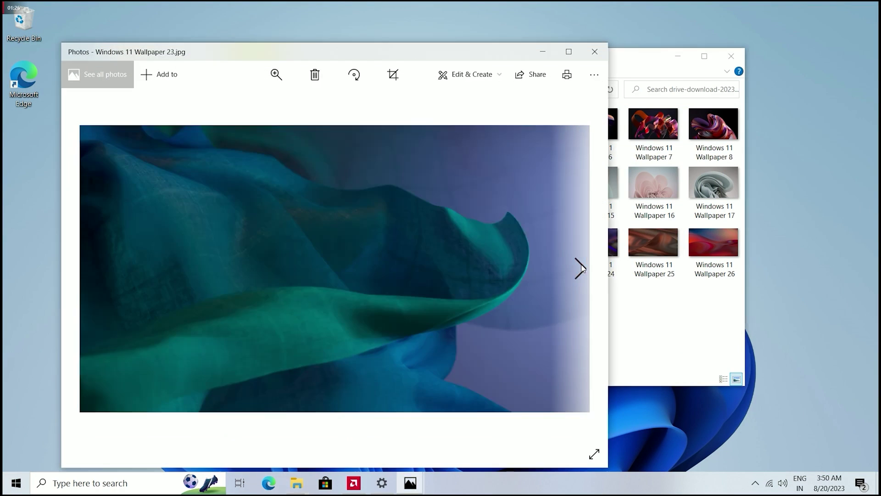
{"action": "left_click", "coordinate": [580, 269]}
{"action": "left_click", "coordinate": [581, 269]}
{"action": "left_click", "coordinate": [581, 268]}
{"action": "left_click", "coordinate": [594, 74]}
{"action": "left_click", "coordinate": [595, 52]}
Return to Winodws 10 Files and select the 3,7tsp folder.
{"action": "key", "text": "alt+Up"}
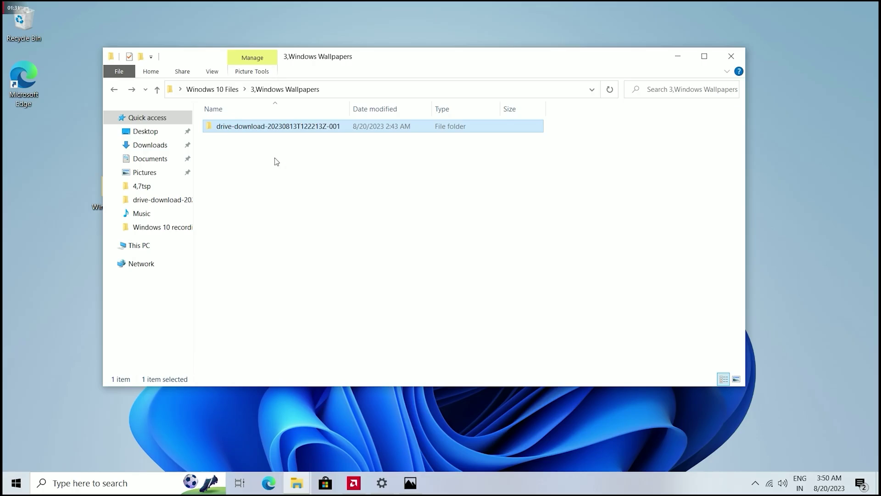
{"action": "key", "text": "alt+Up"}
{"action": "left_click", "coordinate": [237, 152]}
Launch the 7tsp GUI from the 3,7tsp folder with administrator approval.
{"action": "double_click", "coordinate": [237, 153]}
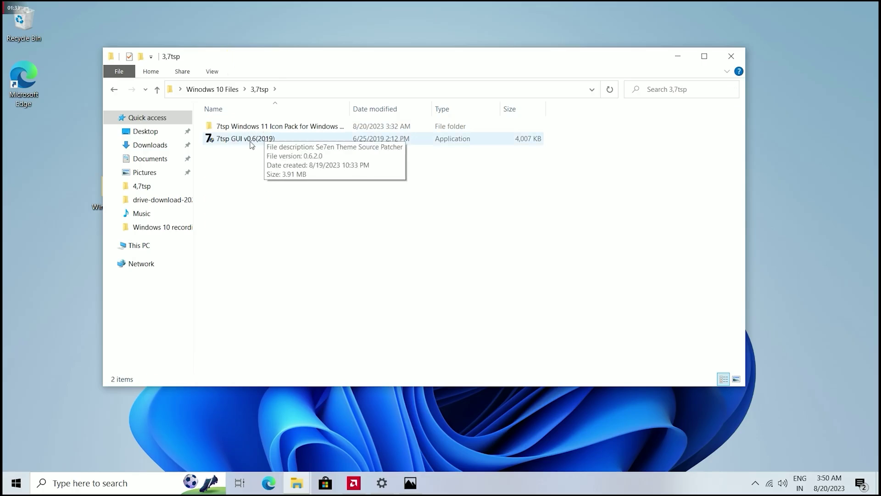
{"action": "double_click", "coordinate": [251, 142]}
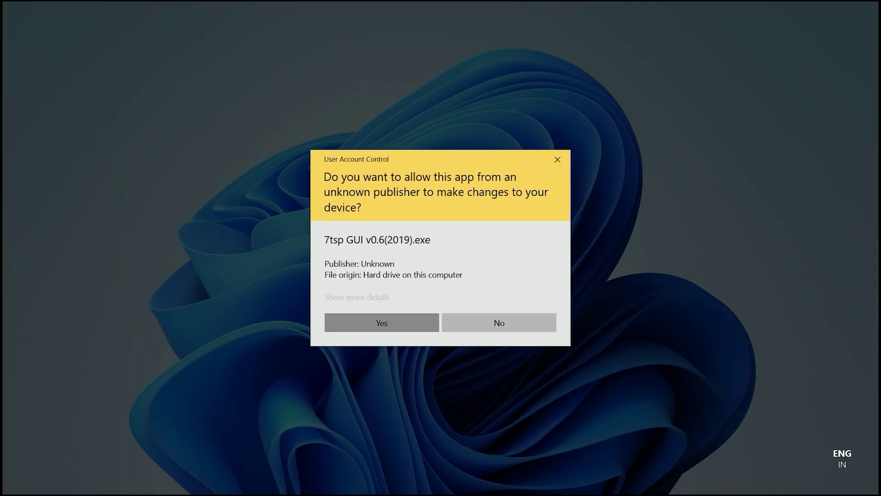
{"action": "left_click", "coordinate": [382, 323]}
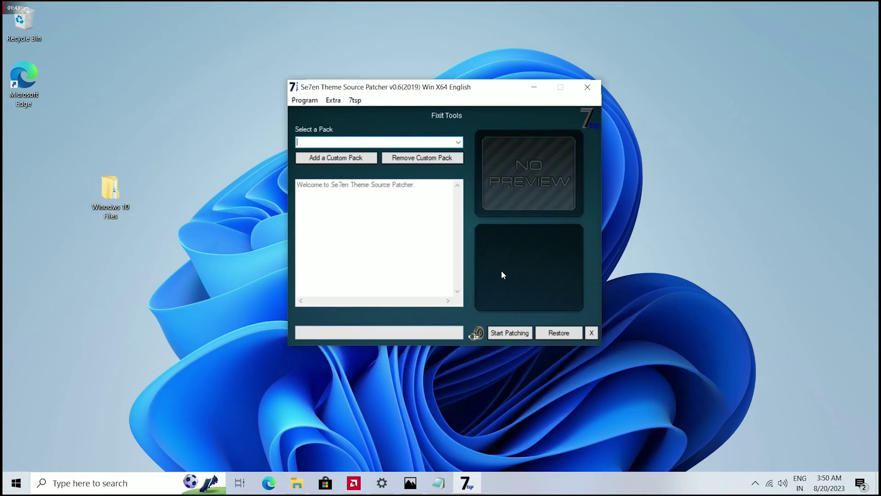
Load 7TSP Windows 10 New (default).7z from 4,7tsp as a custom pack and patch the system.
{"action": "left_click", "coordinate": [351, 159]}
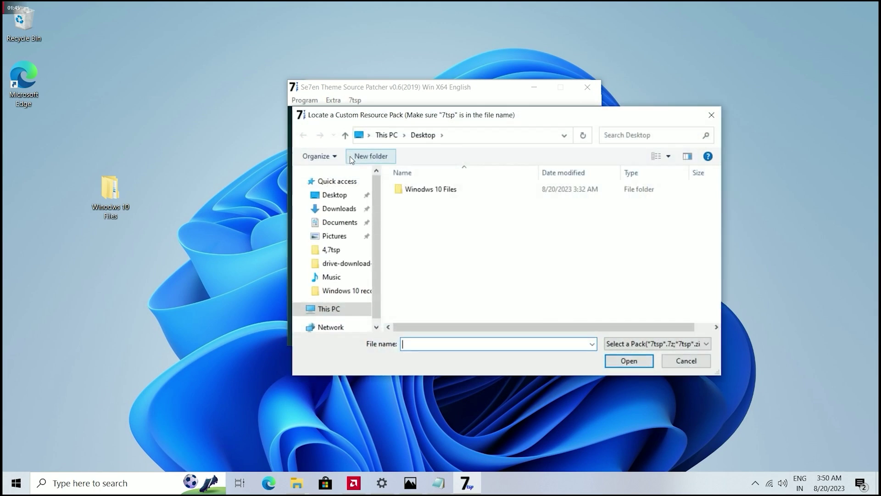
{"action": "double_click", "coordinate": [422, 188]}
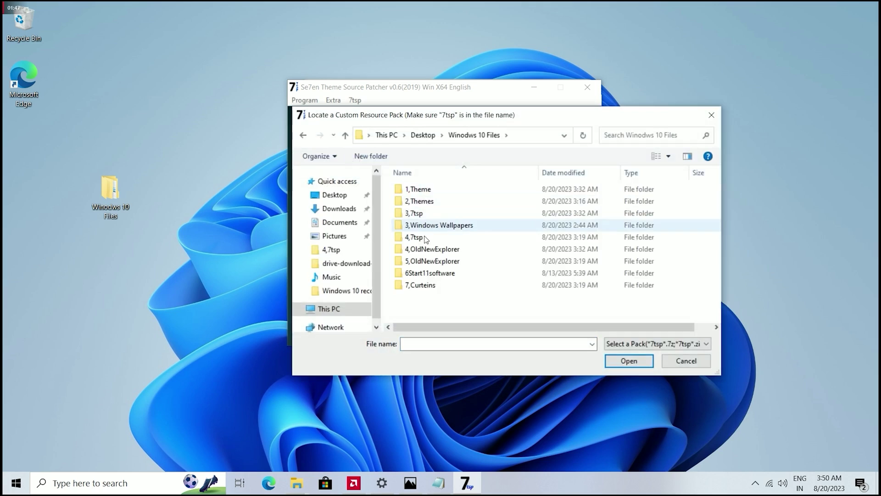
{"action": "double_click", "coordinate": [418, 237]}
{"action": "left_click", "coordinate": [415, 190]}
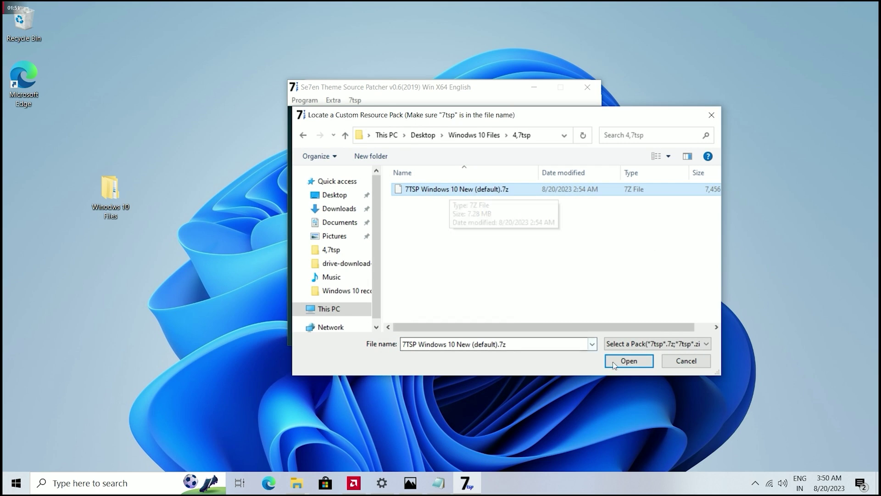
{"action": "left_click", "coordinate": [628, 361]}
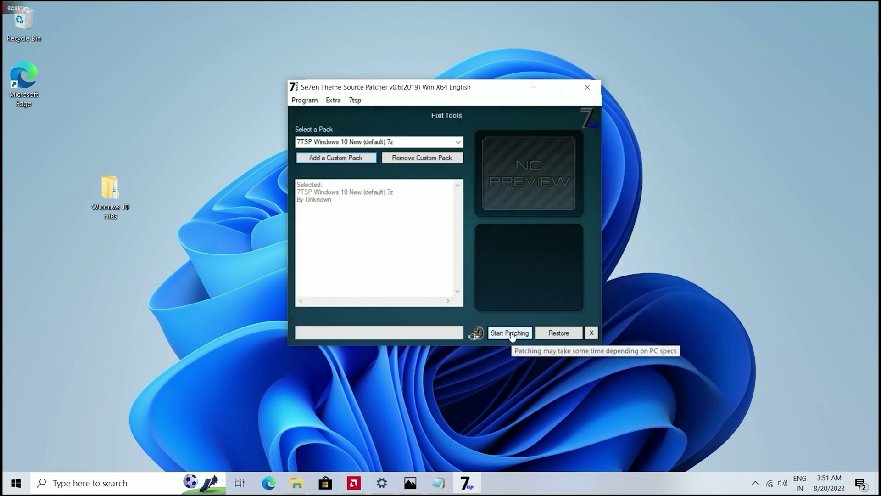
{"action": "left_click", "coordinate": [510, 333]}
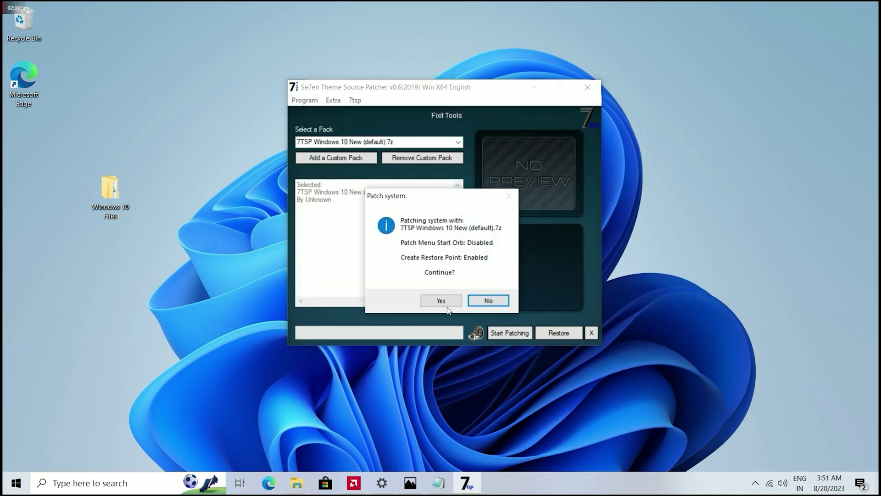
{"action": "left_click", "coordinate": [441, 300]}
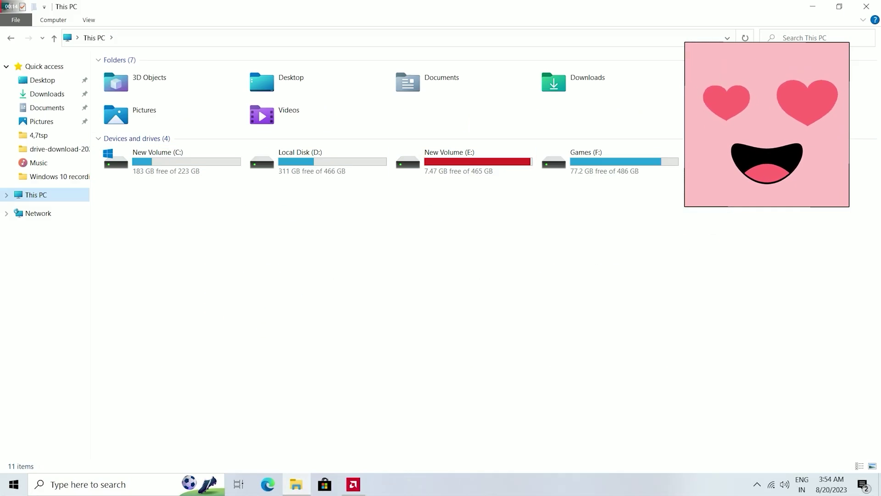
Run OldNewExplorerCfg from Windows 10 Files > 4,OldNewExplorer and install the extension.
{"action": "left_click_drag", "start_coordinate": [688, 109], "coordinate": [202, 87]}
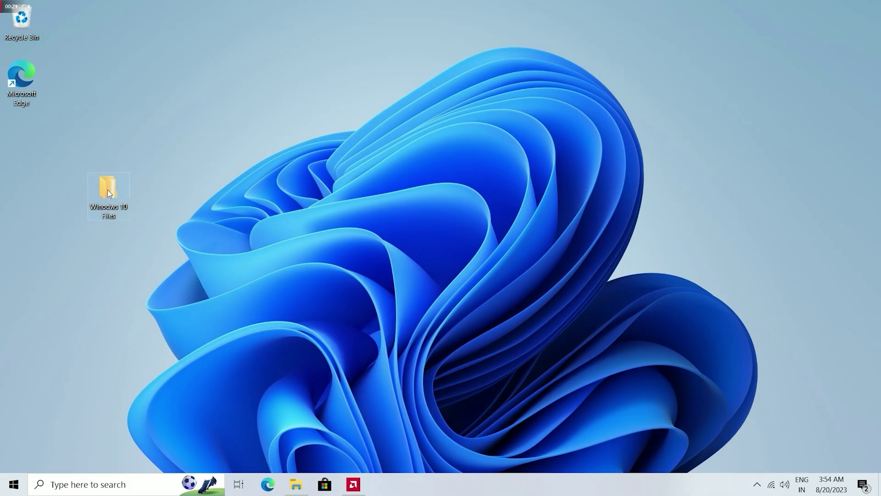
{"action": "double_click", "coordinate": [107, 189]}
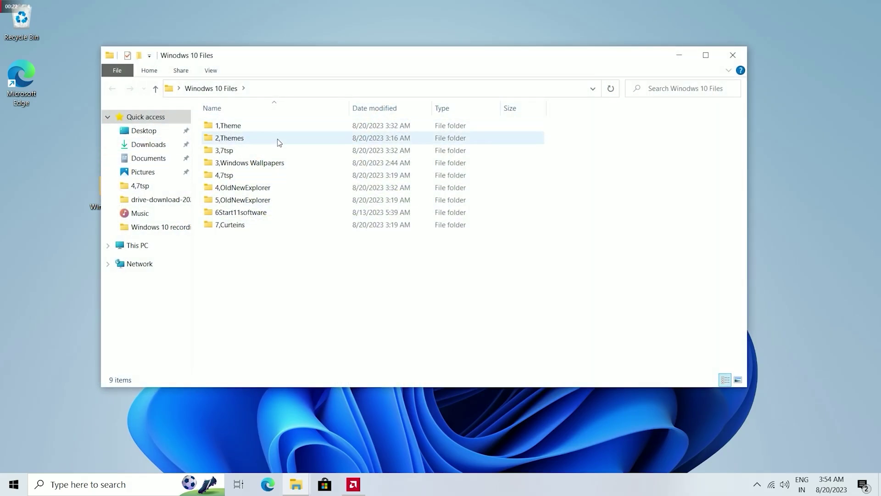
{"action": "double_click", "coordinate": [256, 187]}
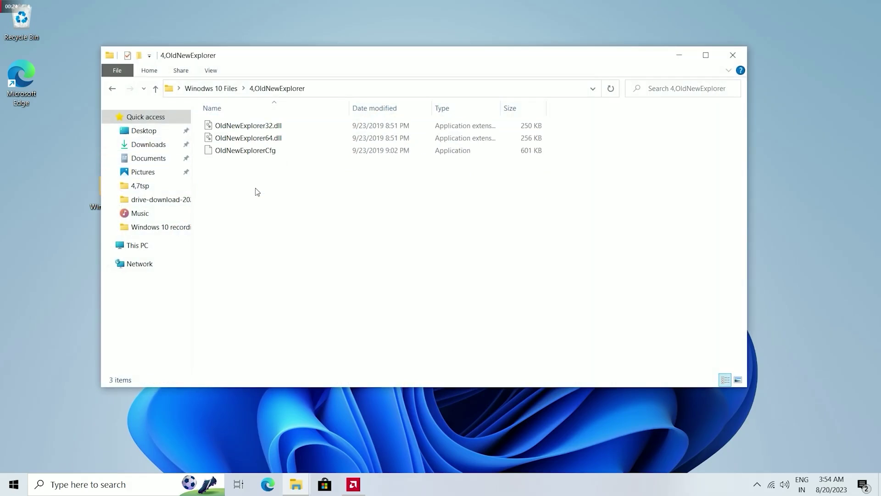
{"action": "double_click", "coordinate": [268, 155]}
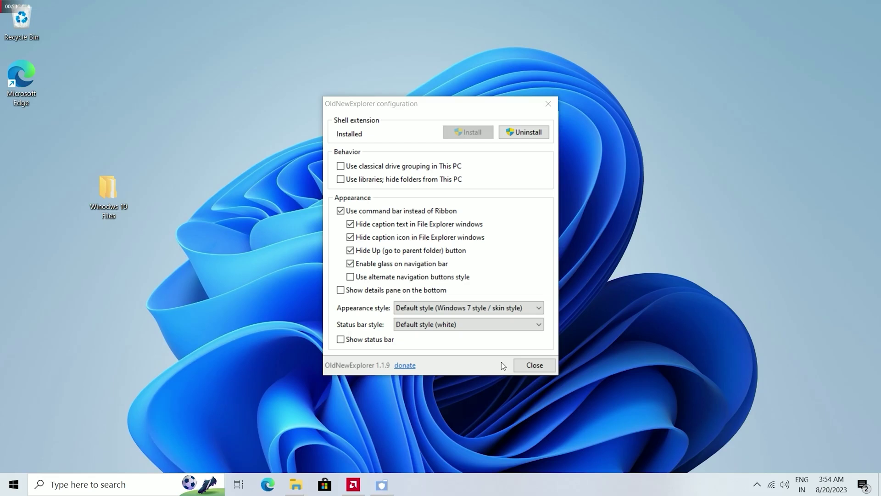
{"action": "left_click", "coordinate": [531, 364]}
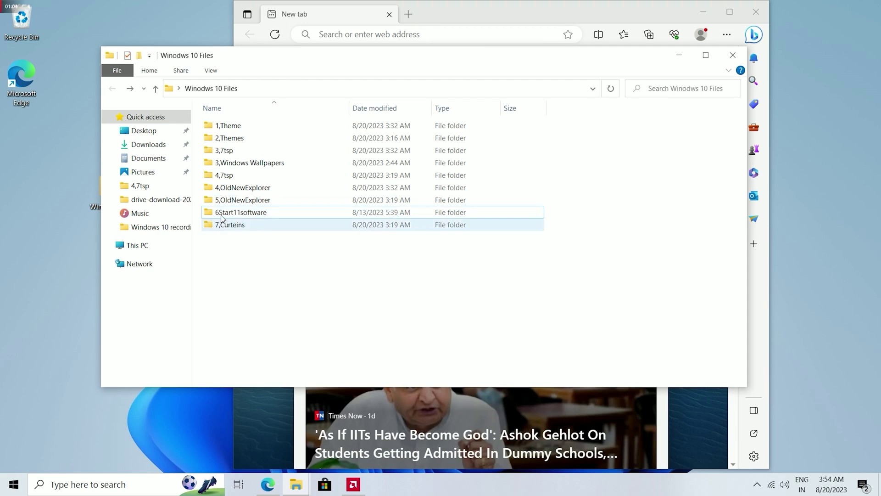
Search Bing for 'start 11 software download' and get the Start11 free trial from Stardock.
{"action": "left_click", "coordinate": [680, 55]}
{"action": "left_click", "coordinate": [375, 36]}
{"action": "type", "text": "start 11 "}
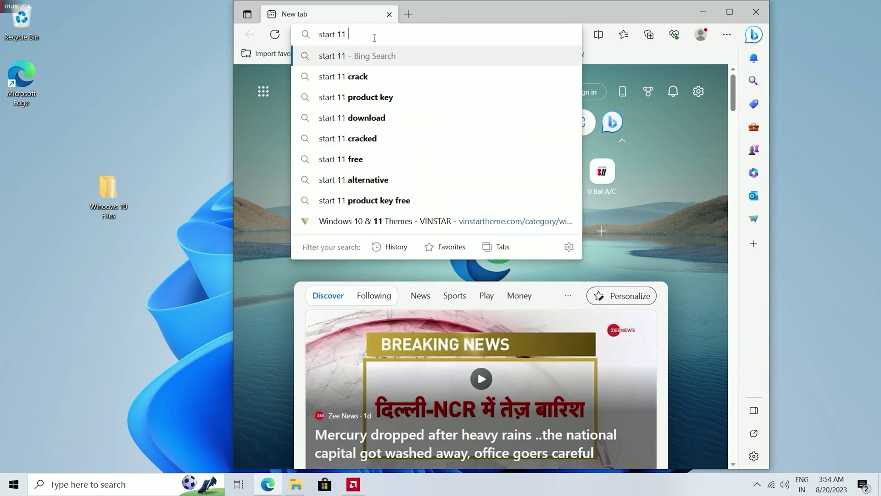
{"action": "type", "text": "software download"}
{"action": "key", "text": "Return"}
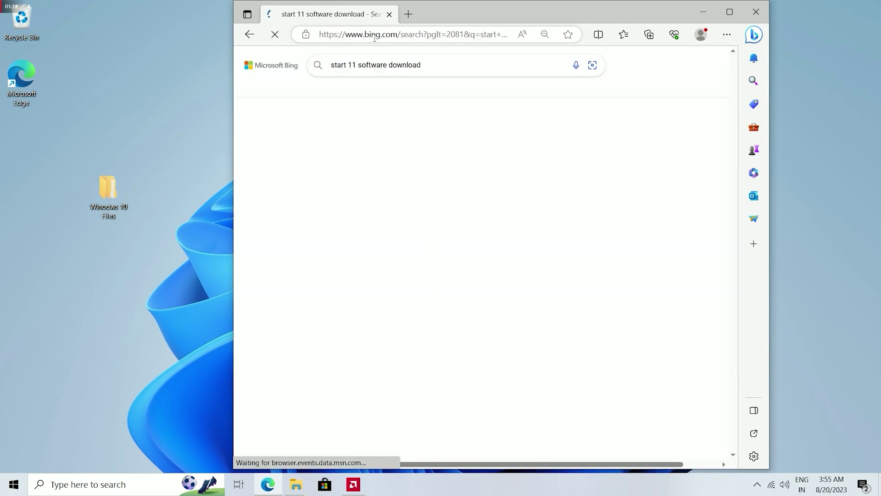
{"action": "left_click_drag", "start_coordinate": [468, 16], "coordinate": [396, 1]}
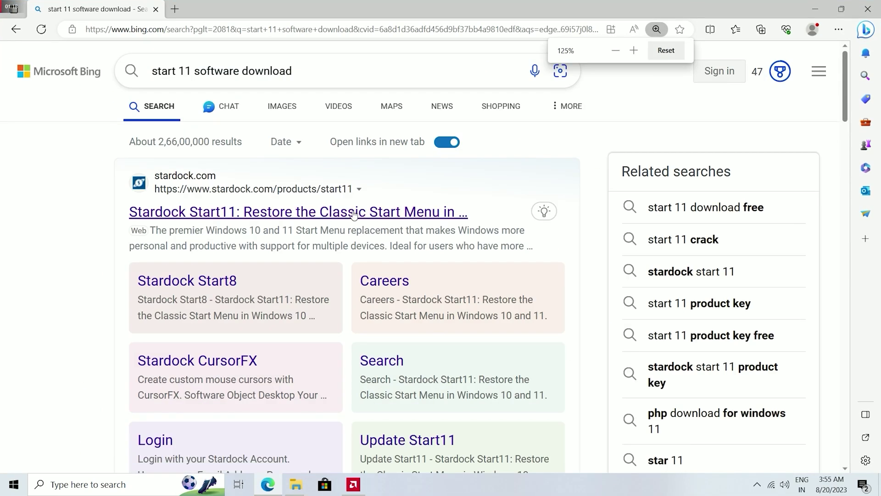
{"action": "left_click", "coordinate": [354, 211]}
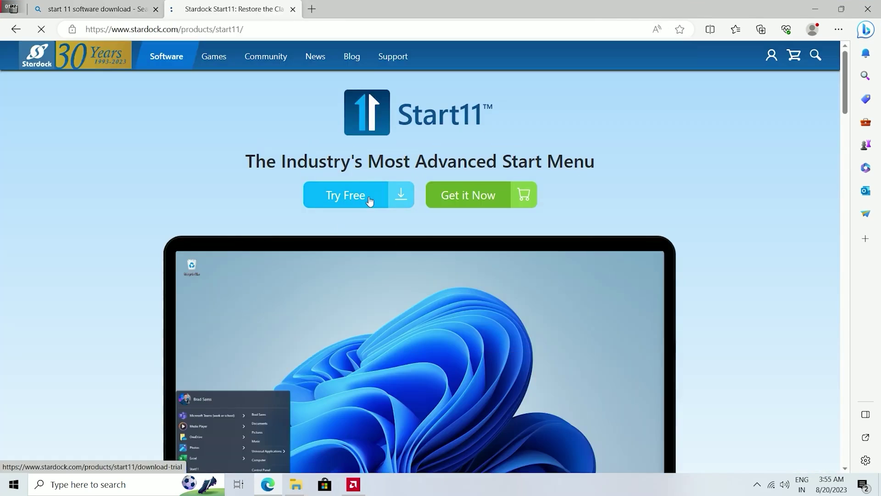
{"action": "left_click", "coordinate": [368, 199]}
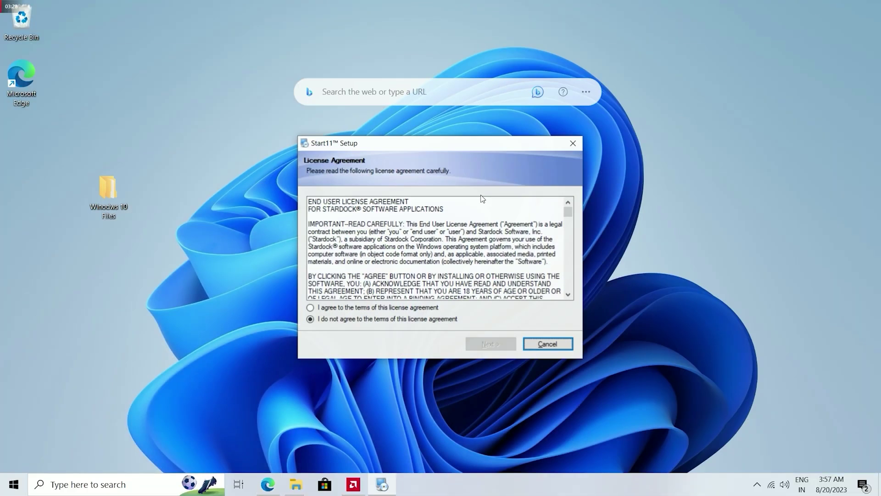
Install Start11 and activate its 30-day trial by verifying an e-mail address.
{"action": "left_click", "coordinate": [491, 345]}
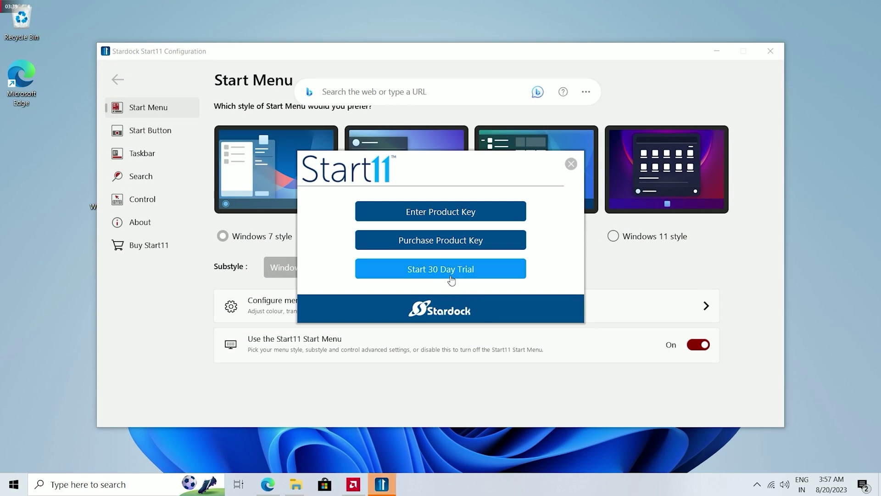
{"action": "left_click", "coordinate": [439, 271]}
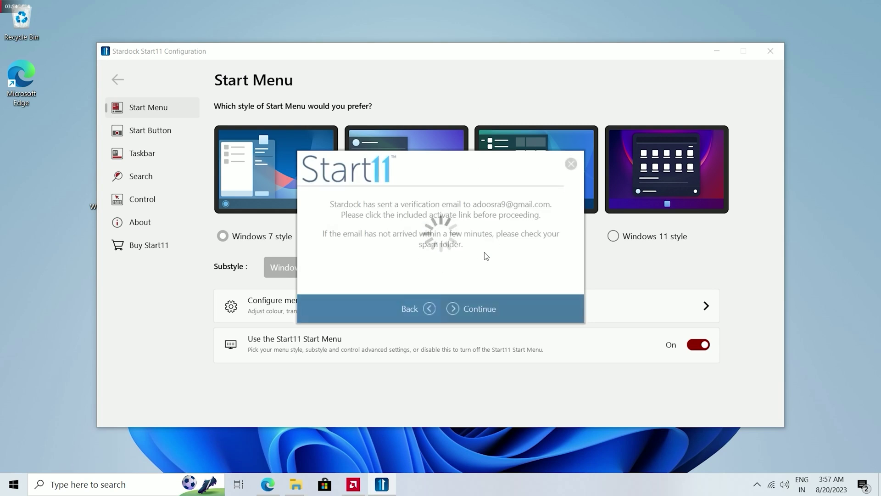
{"action": "left_click", "coordinate": [489, 313]}
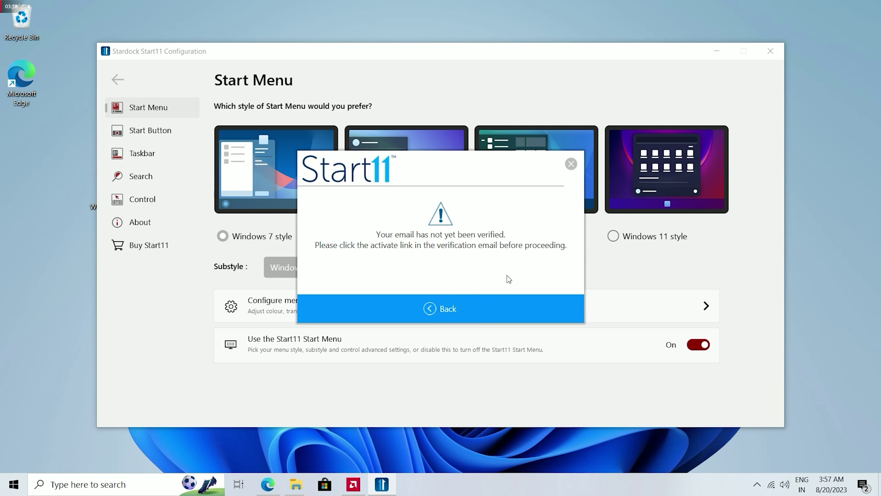
{"action": "left_click", "coordinate": [453, 309]}
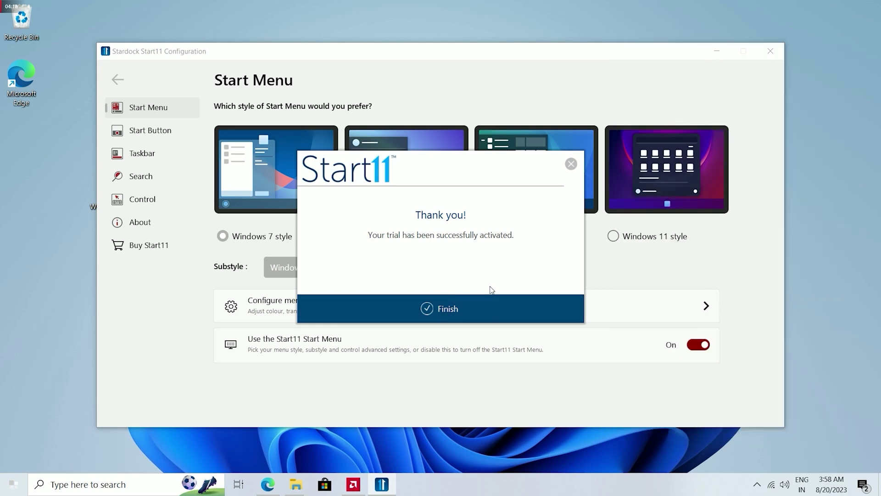
{"action": "left_click", "coordinate": [491, 309]}
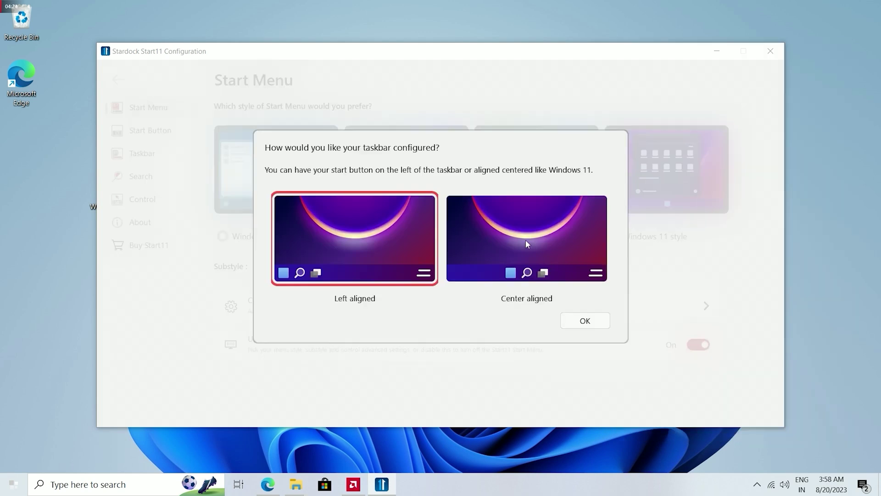
Center-align the taskbar and set the Start11 Start Menu to Windows 11 style.
{"action": "left_click", "coordinate": [526, 240]}
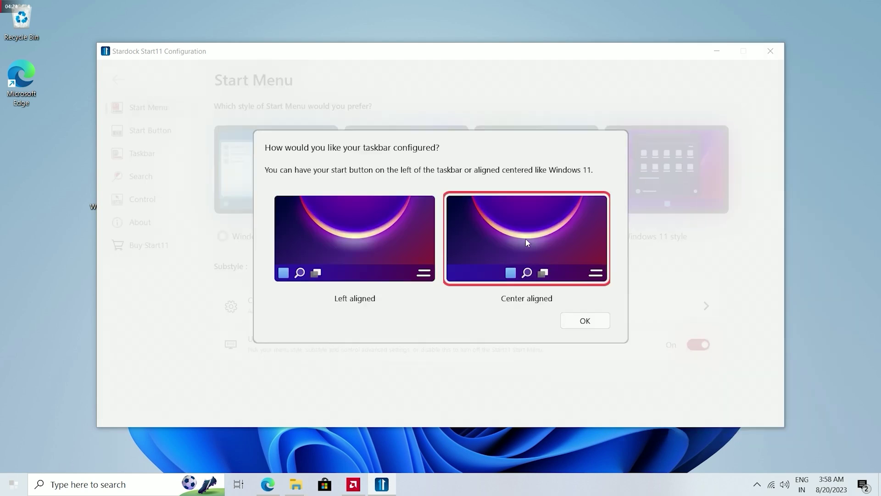
{"action": "left_click", "coordinate": [586, 323]}
{"action": "left_click", "coordinate": [613, 236]}
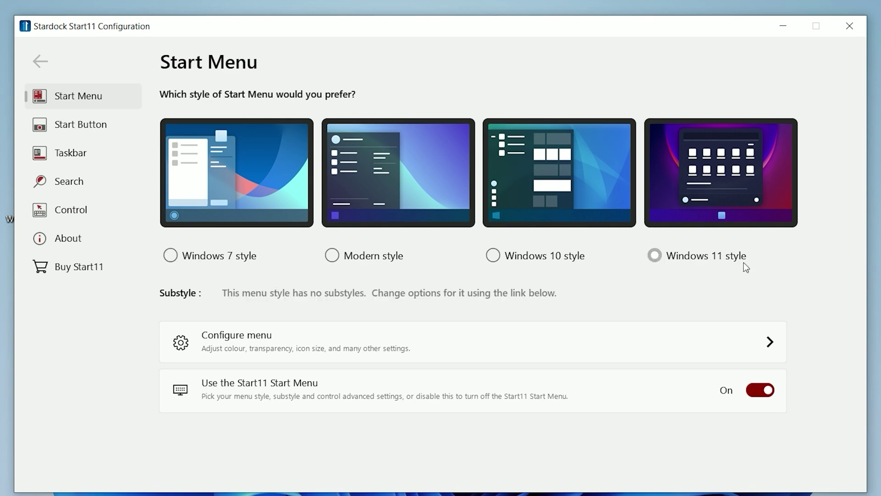
{"action": "left_click", "coordinate": [503, 260]}
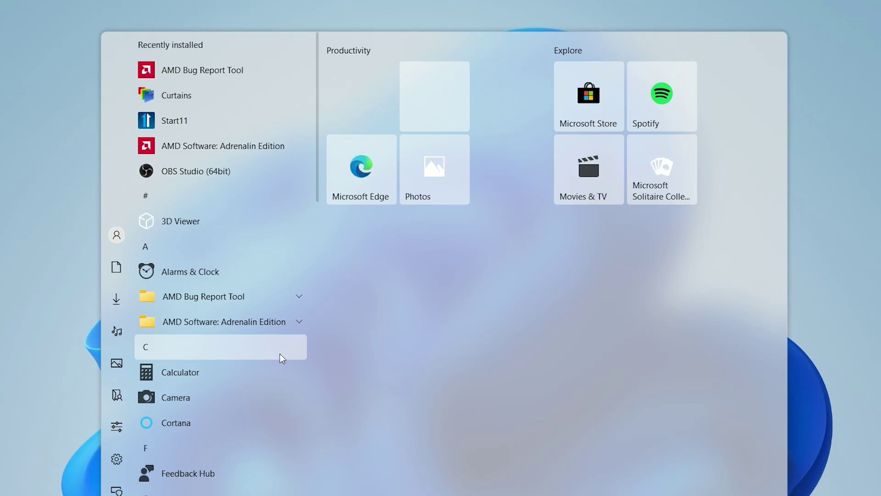
{"action": "scroll", "coordinate": [275, 376], "scroll_direction": "down", "scroll_amount": 15}
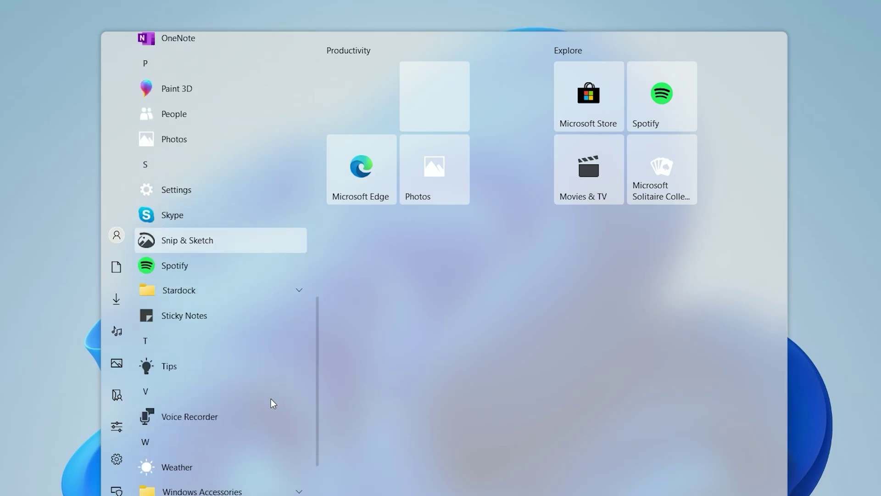
{"action": "scroll", "coordinate": [270, 399], "scroll_direction": "down", "scroll_amount": 3}
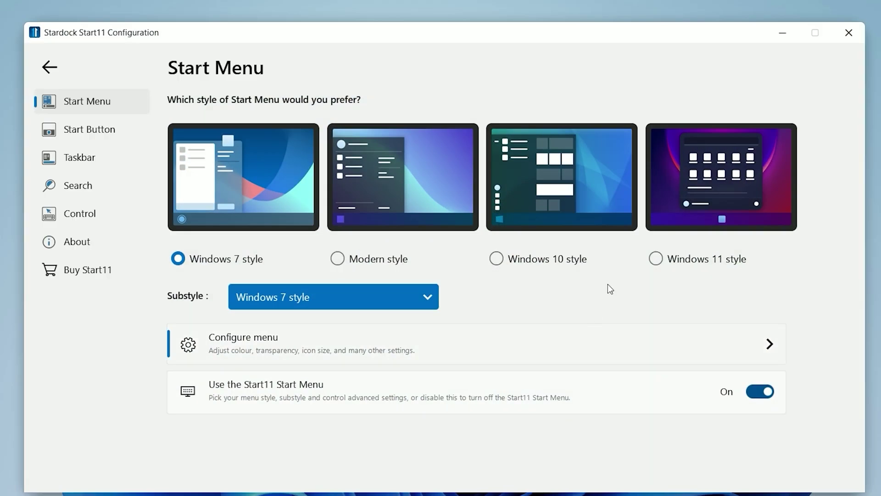
{"action": "left_click", "coordinate": [655, 259]}
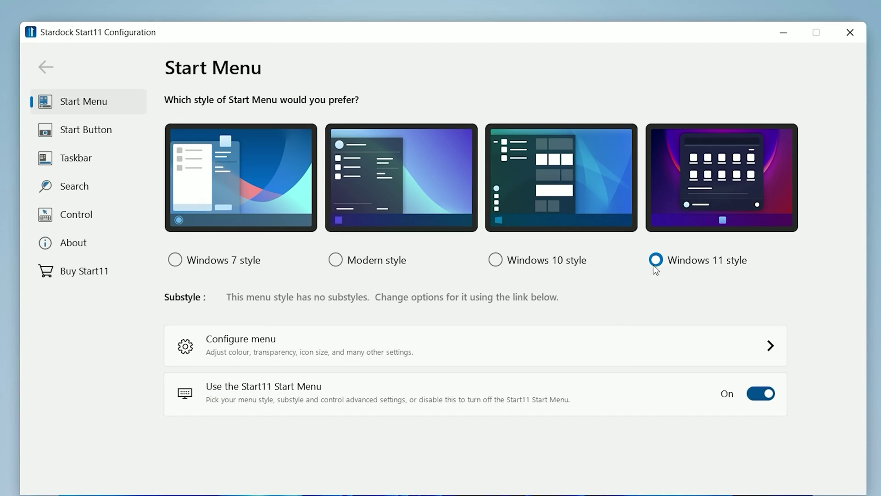
Review the Start menu's appearance settings, leaving transparency unchanged and the menu offset at Never.
{"action": "left_click", "coordinate": [597, 362]}
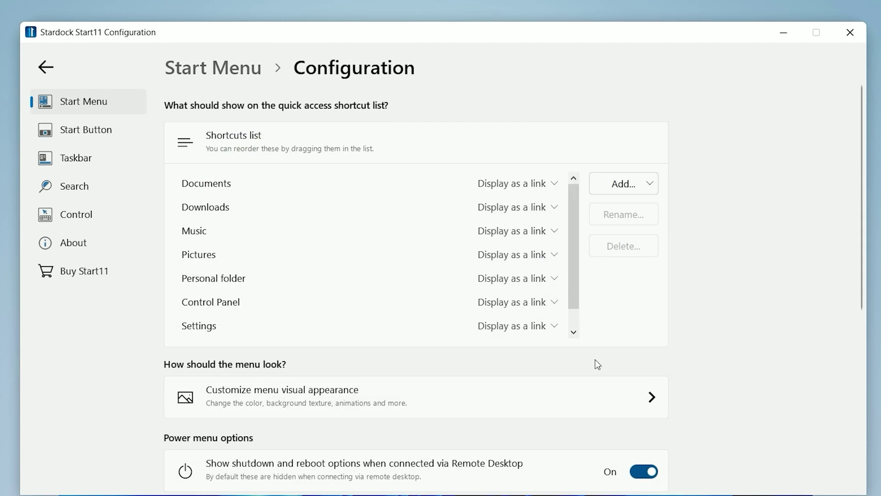
{"action": "scroll", "coordinate": [594, 364], "scroll_direction": "down", "scroll_amount": 2}
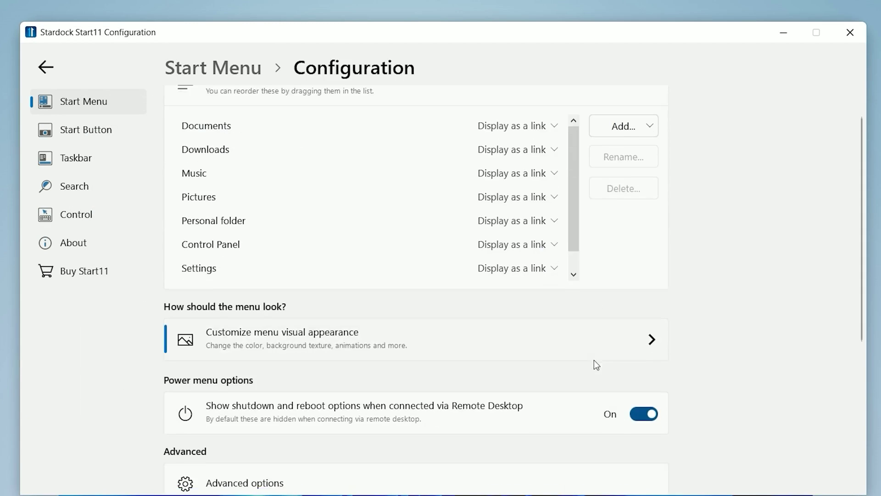
{"action": "left_click", "coordinate": [508, 342]}
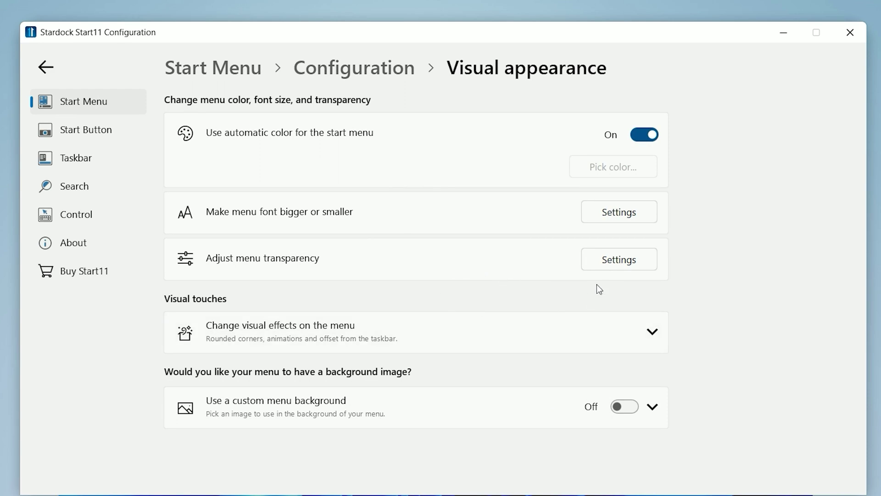
{"action": "left_click", "coordinate": [605, 271]}
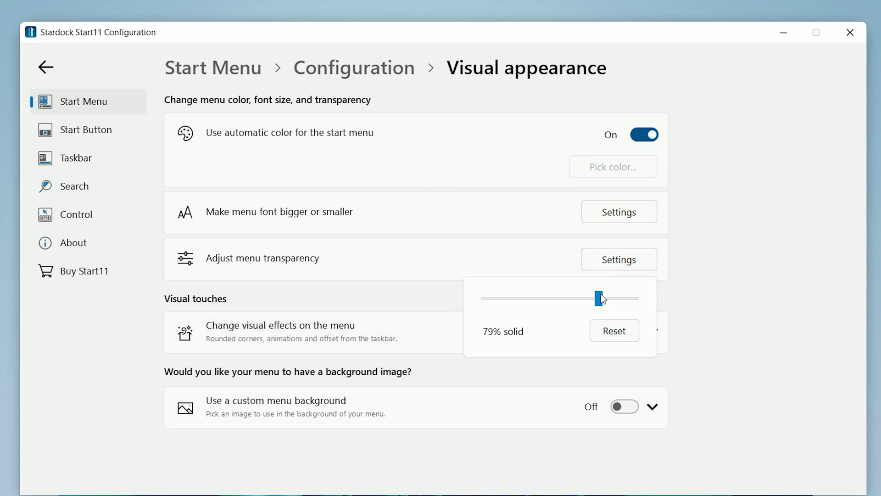
{"action": "left_click", "coordinate": [687, 317]}
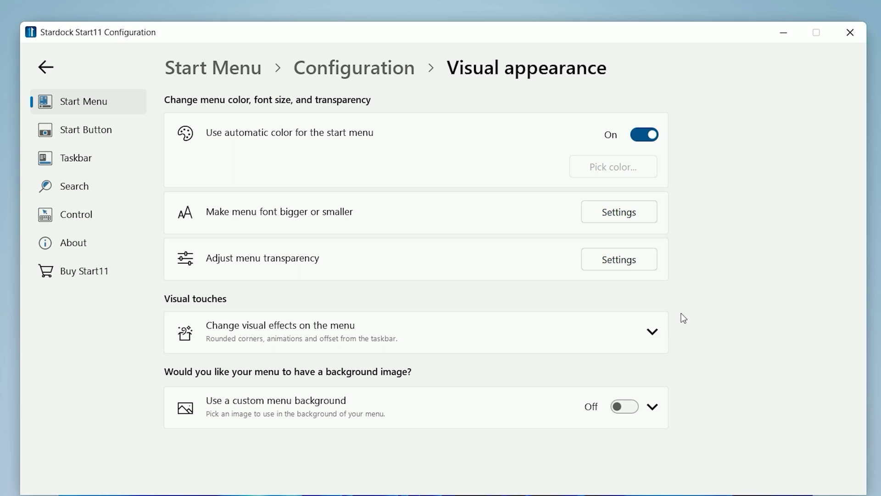
{"action": "left_click", "coordinate": [517, 334]}
{"action": "scroll", "coordinate": [510, 322], "scroll_direction": "down", "scroll_amount": 2}
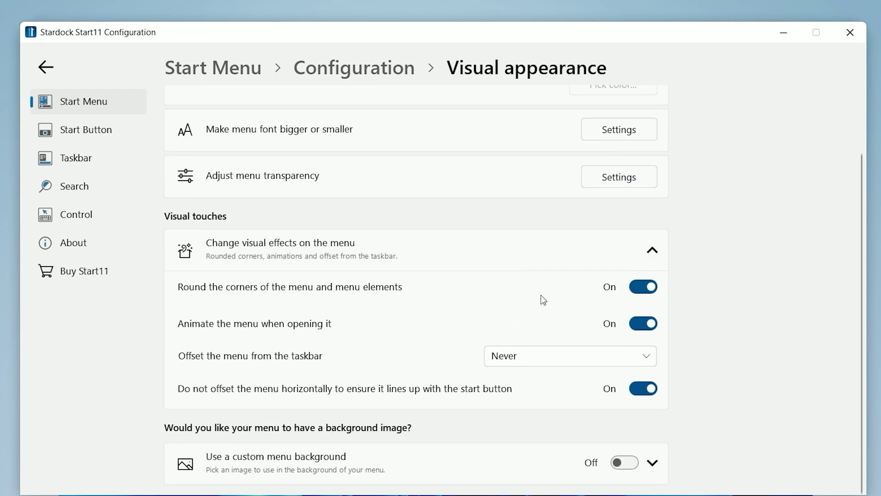
{"action": "left_click", "coordinate": [583, 357]}
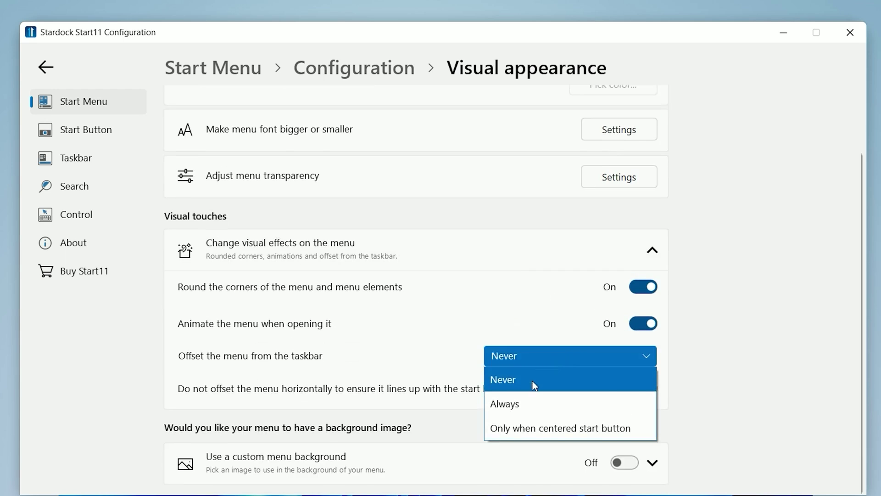
{"action": "left_click", "coordinate": [534, 385]}
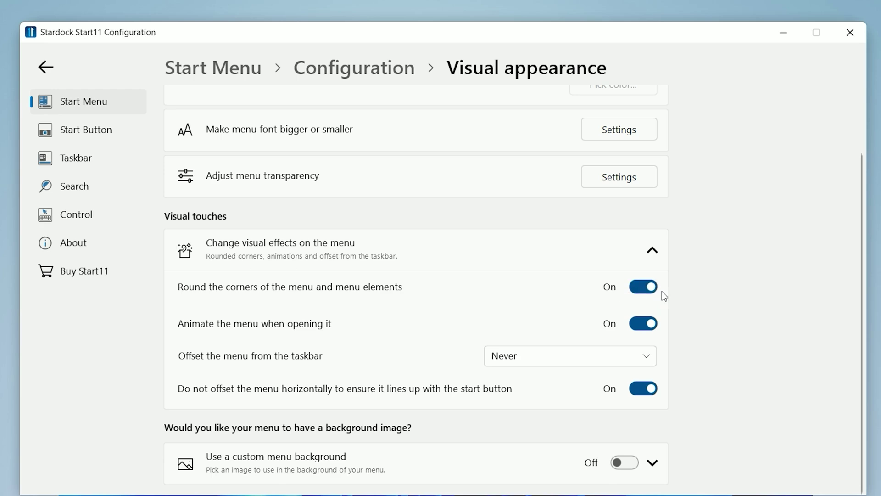
{"action": "scroll", "coordinate": [509, 374], "scroll_direction": "up", "scroll_amount": 2}
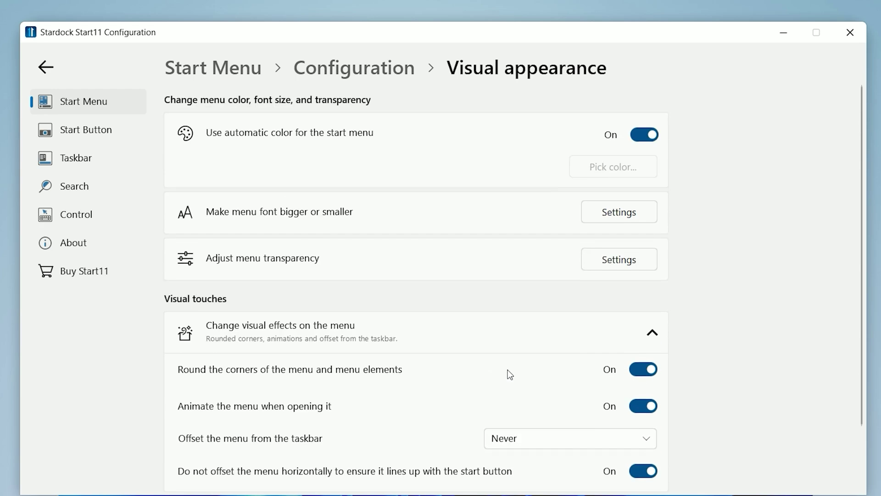
Back on the Configuration page, keep the shortcut icons sized Large.
{"action": "left_click", "coordinate": [47, 70]}
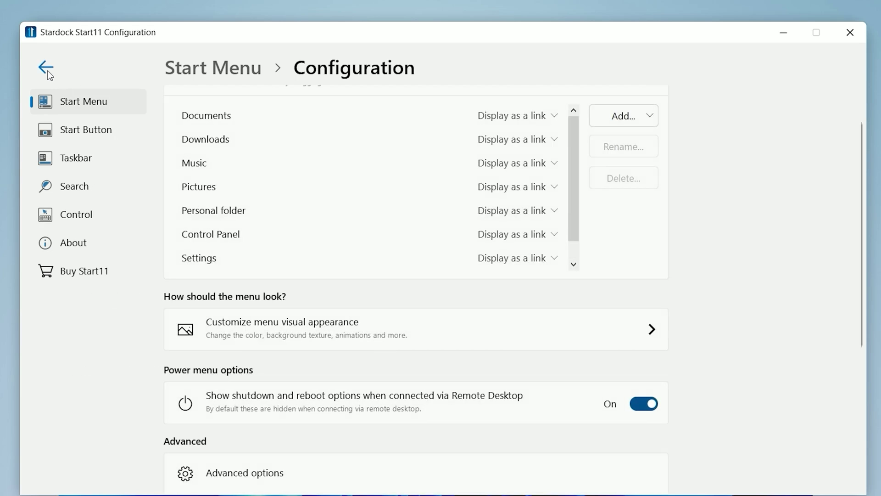
{"action": "scroll", "coordinate": [353, 249], "scroll_direction": "down", "scroll_amount": 5}
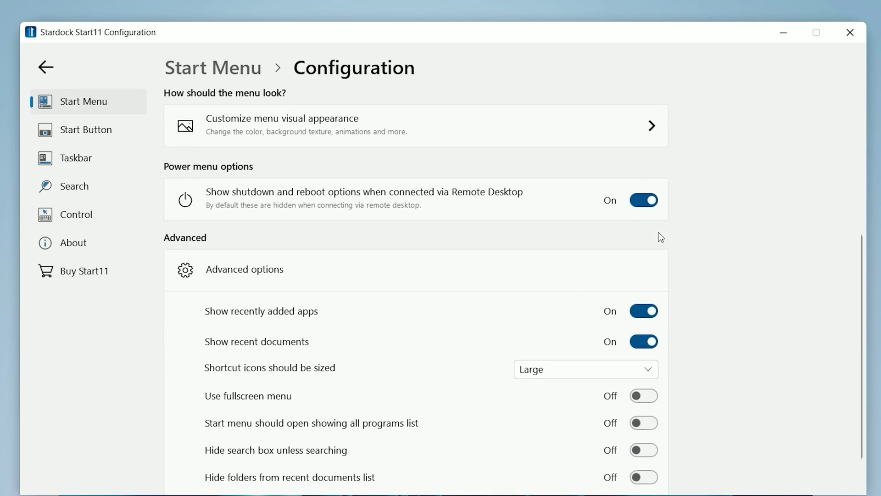
{"action": "scroll", "coordinate": [661, 238], "scroll_direction": "down", "scroll_amount": 2}
{"action": "left_click", "coordinate": [622, 303]}
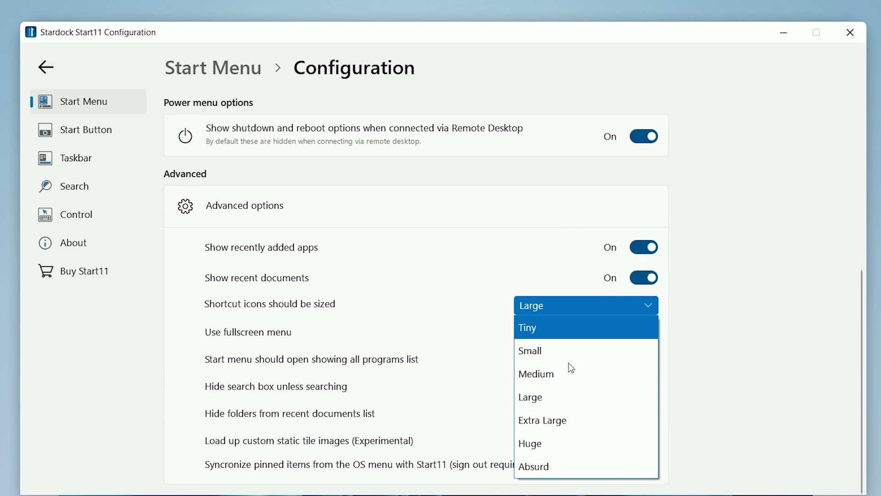
{"action": "left_click", "coordinate": [567, 397]}
{"action": "left_click", "coordinate": [645, 467]}
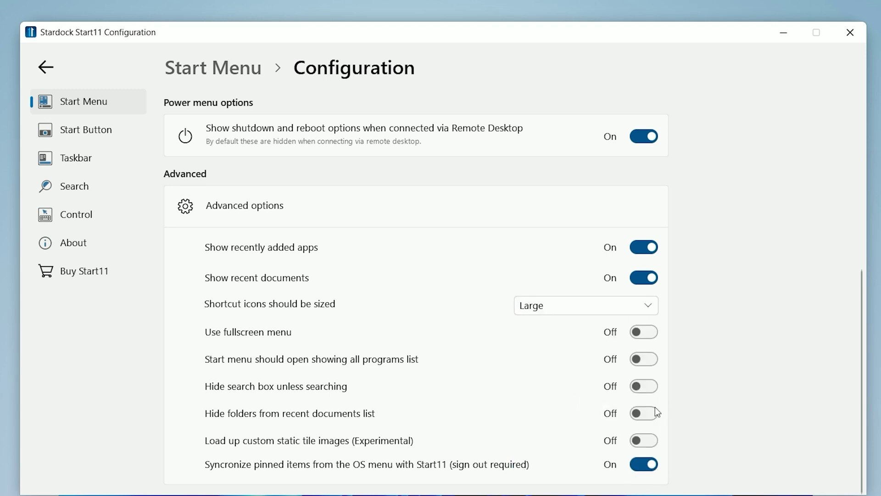
On the Taskbar page, set the taskbar transparency to 47% solid.
{"action": "left_click", "coordinate": [60, 134]}
{"action": "scroll", "coordinate": [518, 257], "scroll_direction": "down", "scroll_amount": 1}
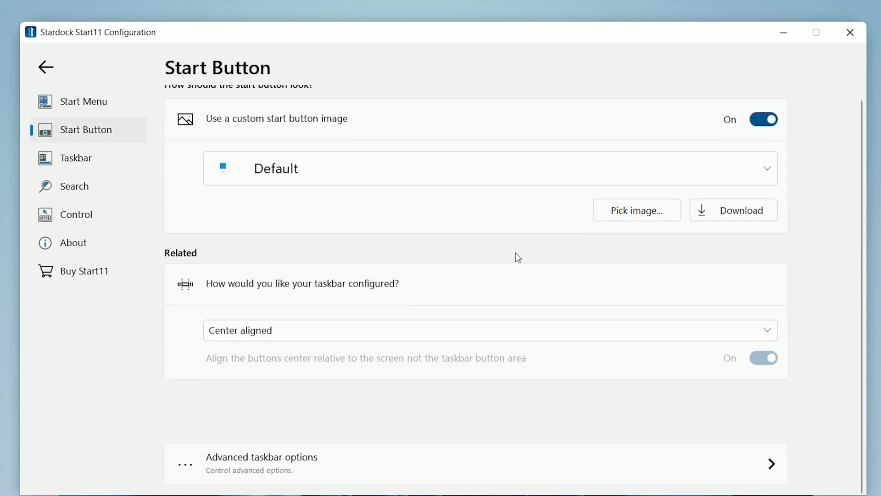
{"action": "left_click", "coordinate": [569, 331]}
{"action": "left_click", "coordinate": [346, 371]}
{"action": "left_click", "coordinate": [386, 283]}
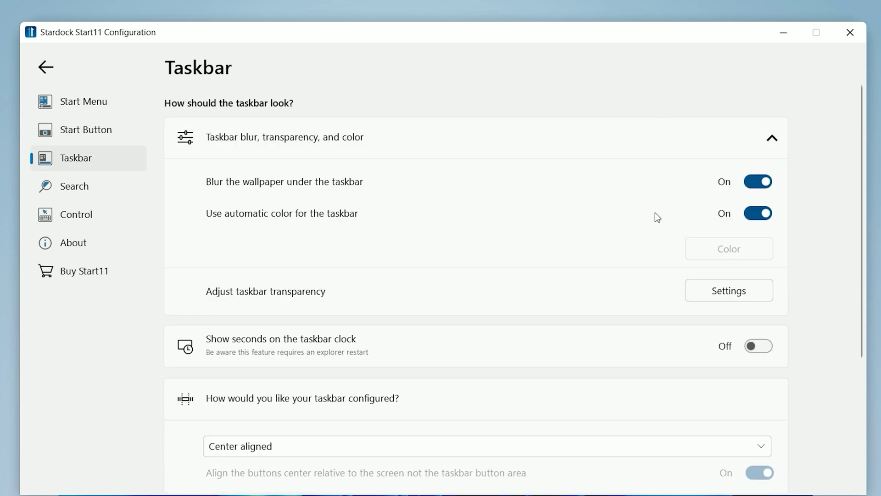
{"action": "scroll", "coordinate": [590, 260], "scroll_direction": "down", "scroll_amount": 2}
{"action": "scroll", "coordinate": [590, 261], "scroll_direction": "up", "scroll_amount": 2}
{"action": "left_click", "coordinate": [714, 285]}
{"action": "left_click_drag", "start_coordinate": [704, 329], "coordinate": [701, 327]}
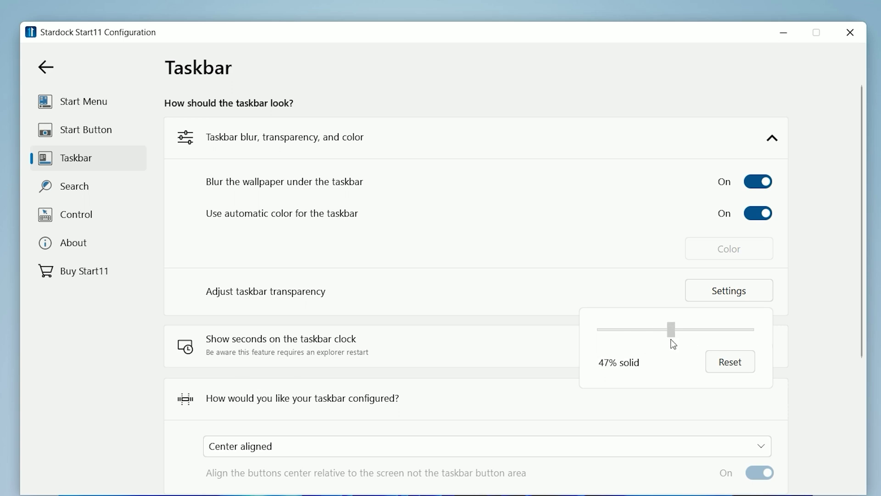
{"action": "left_click", "coordinate": [555, 343]}
Set the taskbar alignment to Center aligned.
{"action": "scroll", "coordinate": [555, 343], "scroll_direction": "down", "scroll_amount": 1}
{"action": "scroll", "coordinate": [533, 350], "scroll_direction": "up", "scroll_amount": 1}
{"action": "left_click", "coordinate": [381, 290]}
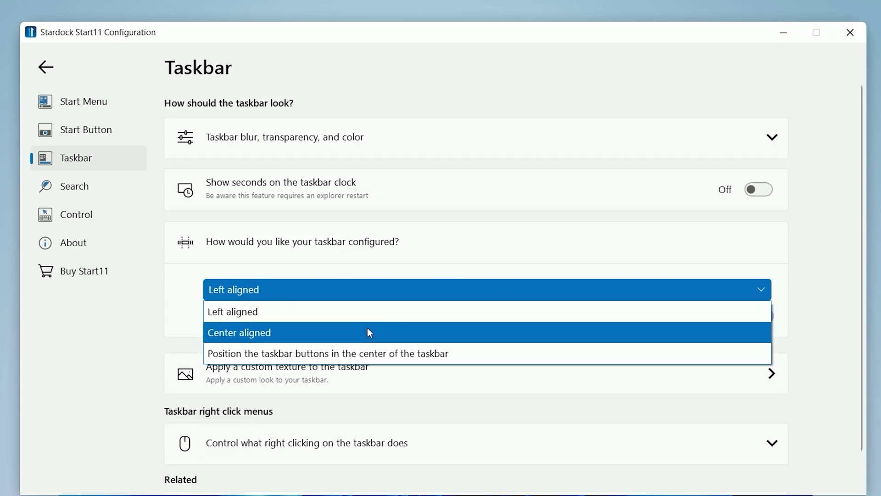
{"action": "left_click", "coordinate": [370, 333]}
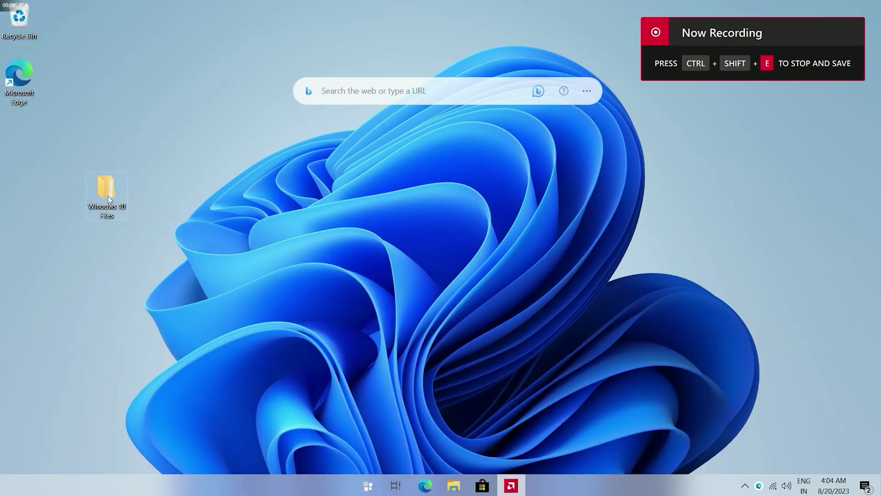
Run Curtains_setup from Winodws 10 Files > 7,Curteins, postpone the reboot, then close Curtains.
{"action": "double_click", "coordinate": [100, 194]}
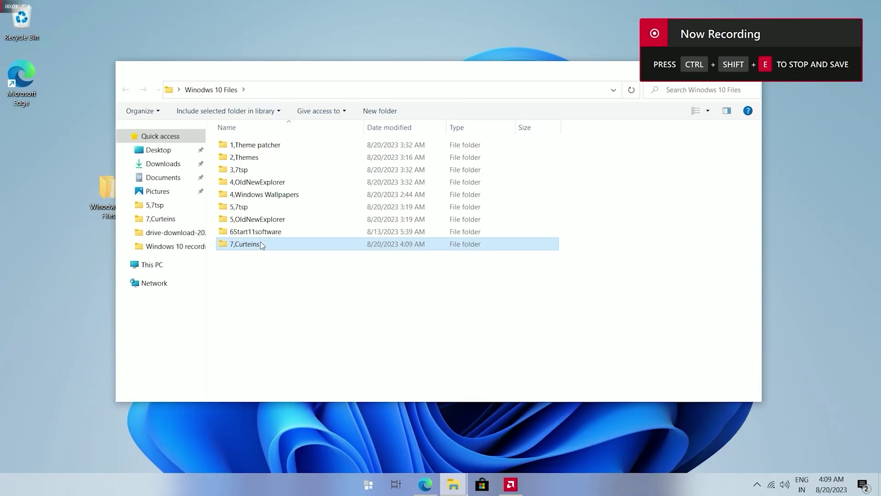
{"action": "double_click", "coordinate": [260, 241]}
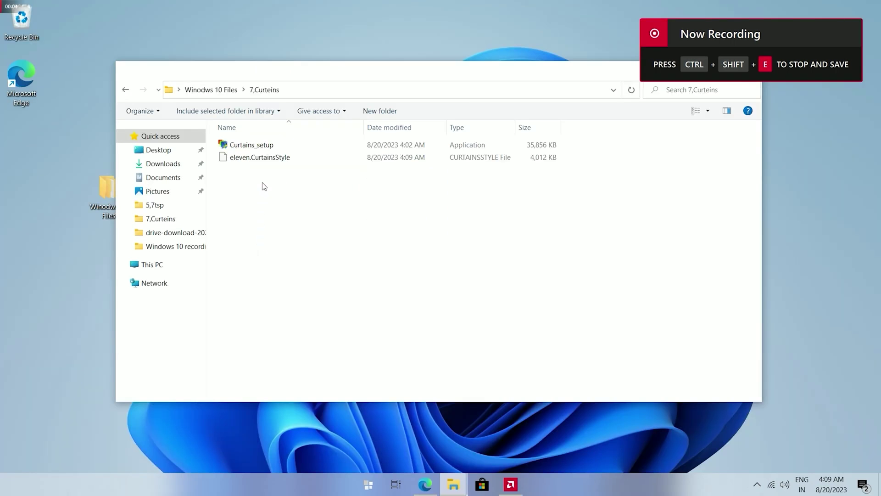
{"action": "double_click", "coordinate": [251, 145]}
{"action": "left_click", "coordinate": [471, 320]}
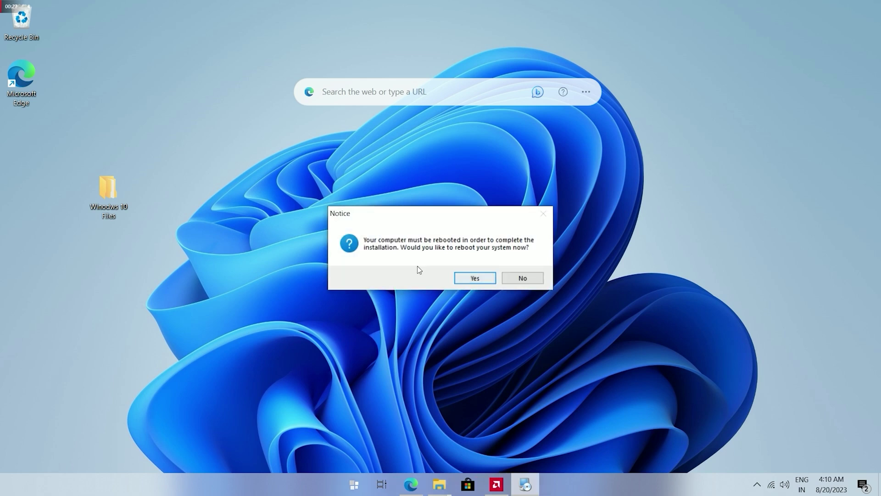
{"action": "left_click", "coordinate": [507, 277]}
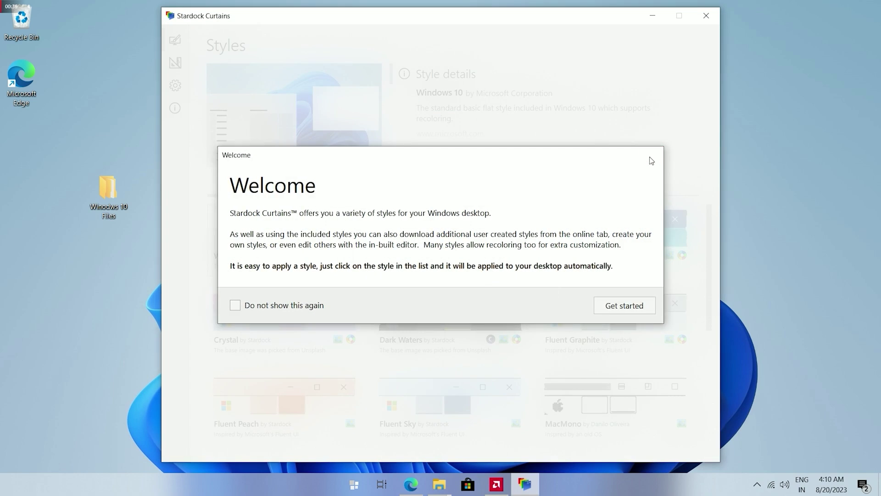
{"action": "left_click", "coordinate": [653, 152]}
{"action": "left_click", "coordinate": [695, 17]}
Copy eleven.CurtainsStyle from the 7,Curteins folder.
{"action": "mouse_move", "coordinate": [454, 485]}
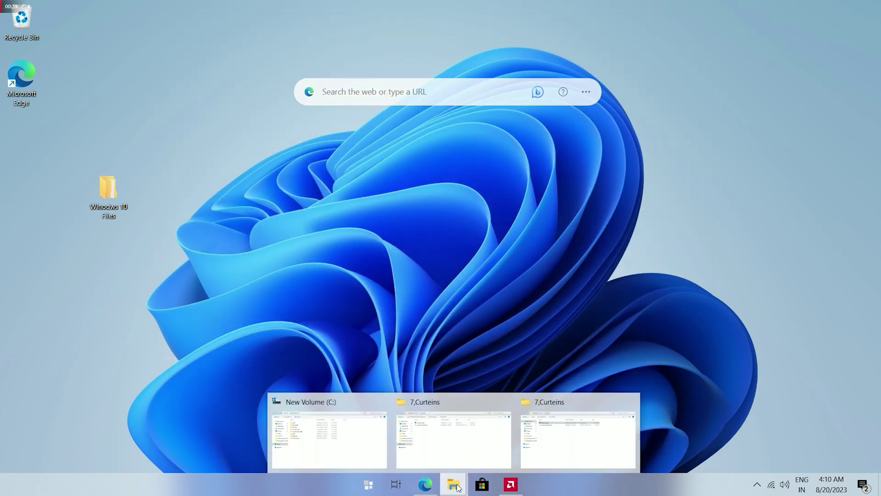
{"action": "left_click", "coordinate": [537, 457]}
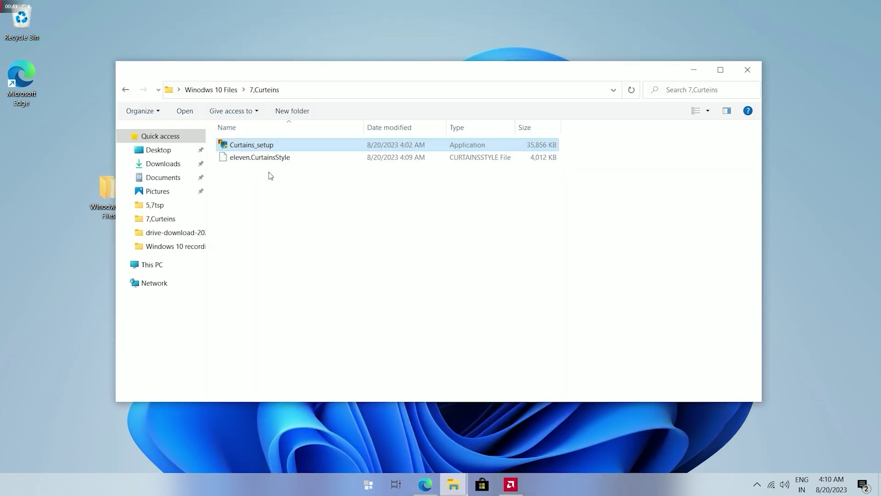
{"action": "left_click", "coordinate": [240, 158]}
{"action": "right_click", "coordinate": [263, 160]}
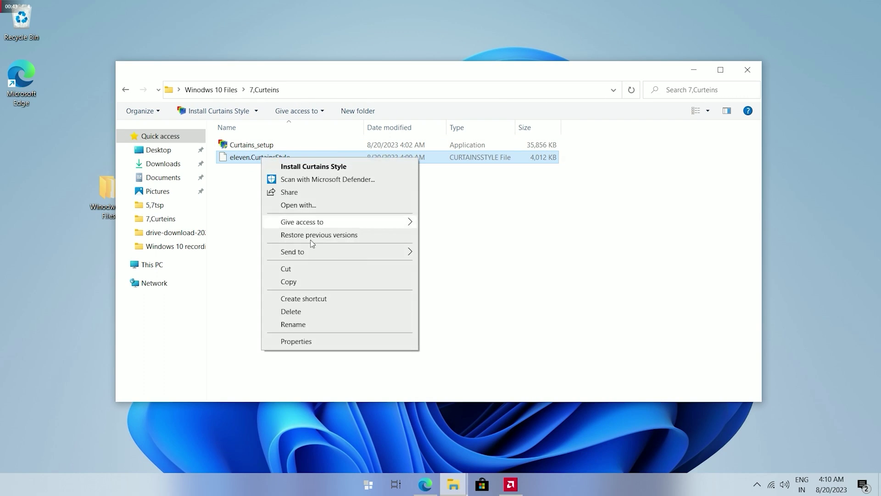
{"action": "left_click", "coordinate": [289, 281]}
Create a new EF folder on drive C: and paste the style file into it.
{"action": "left_click", "coordinate": [186, 266]}
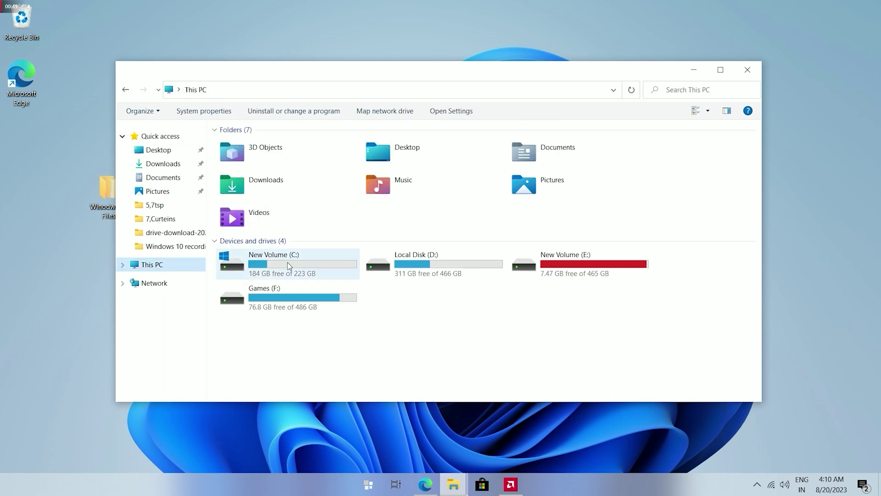
{"action": "double_click", "coordinate": [287, 263]}
{"action": "right_click", "coordinate": [281, 253]}
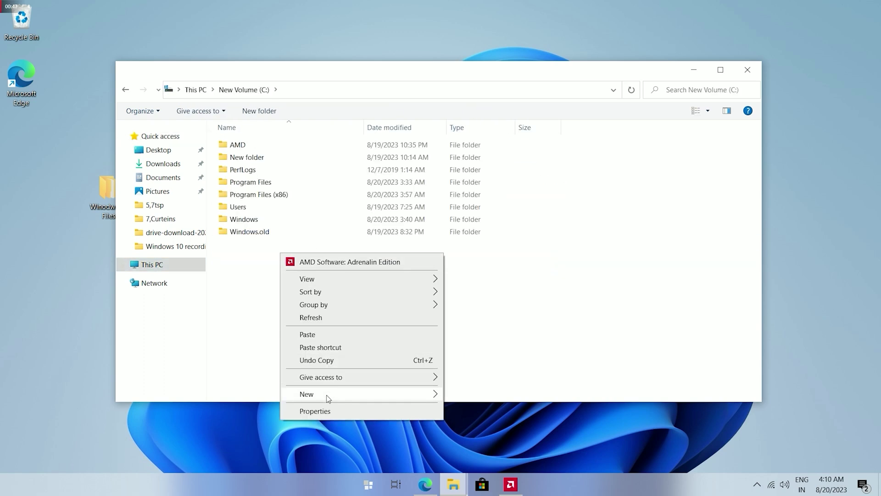
{"action": "mouse_move", "coordinate": [323, 395]}
{"action": "left_click", "coordinate": [466, 394]}
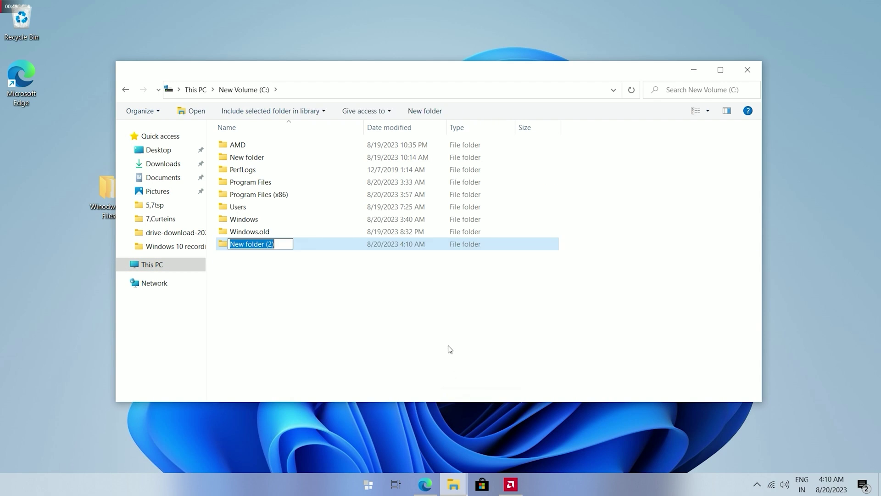
{"action": "key", "text": "Return"}
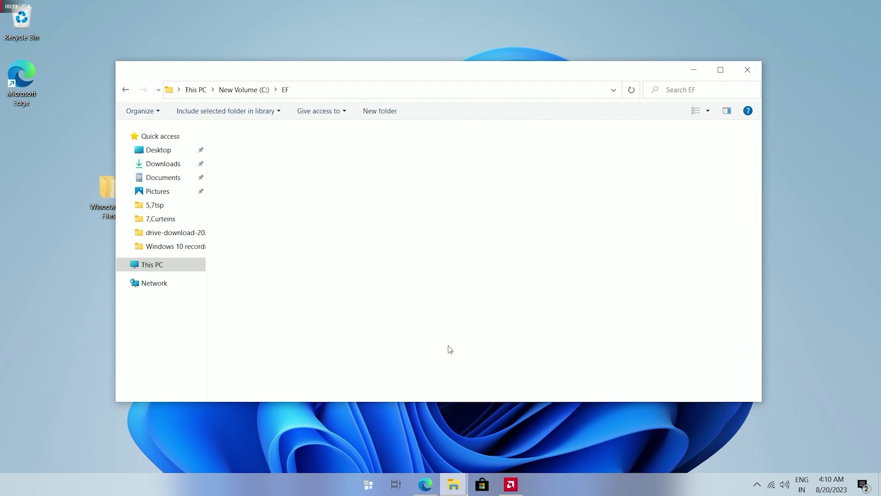
{"action": "key", "text": "ctrl+v"}
Install eleven.CurtainsStyle via its Install Curtains Style context action.
{"action": "left_click", "coordinate": [325, 177]}
{"action": "left_click", "coordinate": [325, 144]}
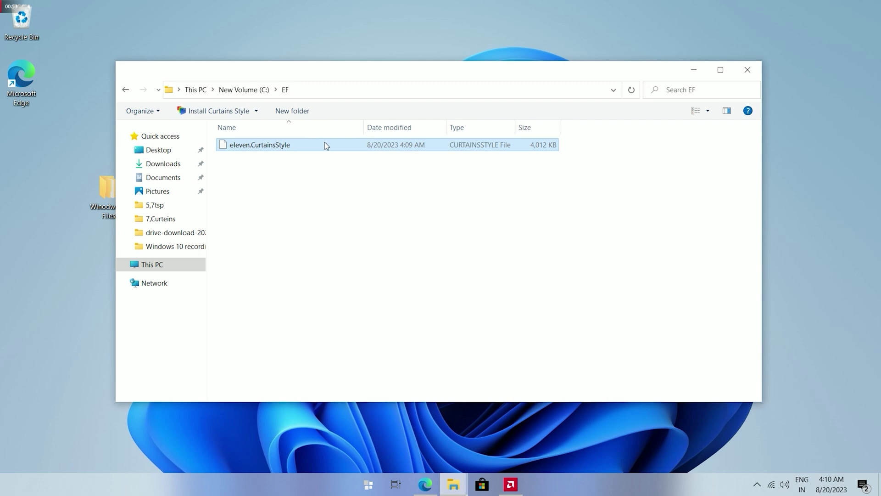
{"action": "right_click", "coordinate": [325, 144]}
{"action": "left_click", "coordinate": [367, 152]}
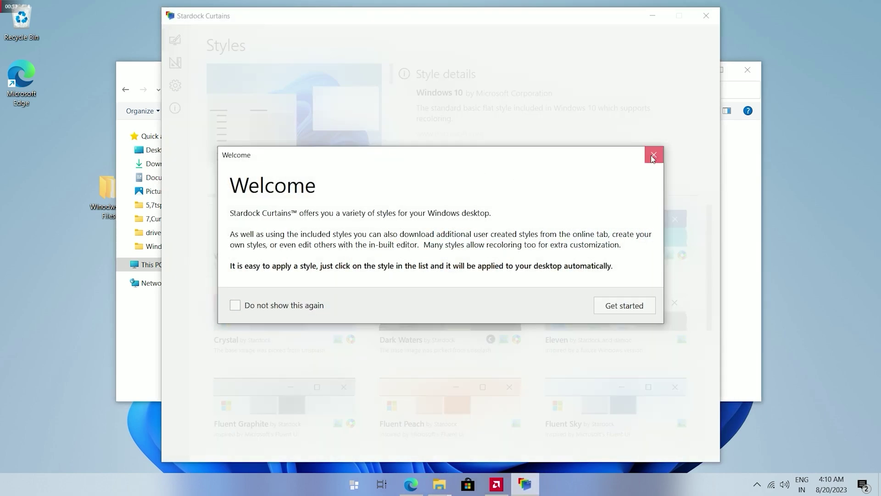
Apply the Eleven Curtains style, closing universal apps, then bring up the Start power options.
{"action": "left_click", "coordinate": [654, 155]}
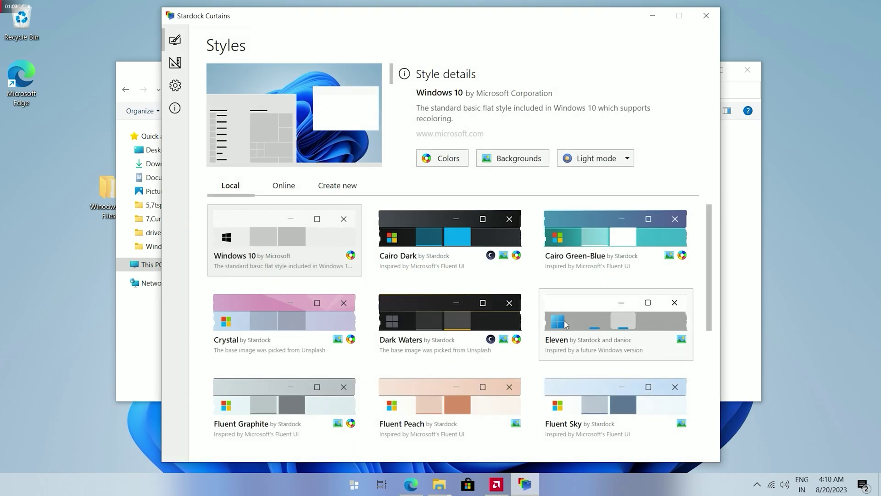
{"action": "double_click", "coordinate": [594, 323]}
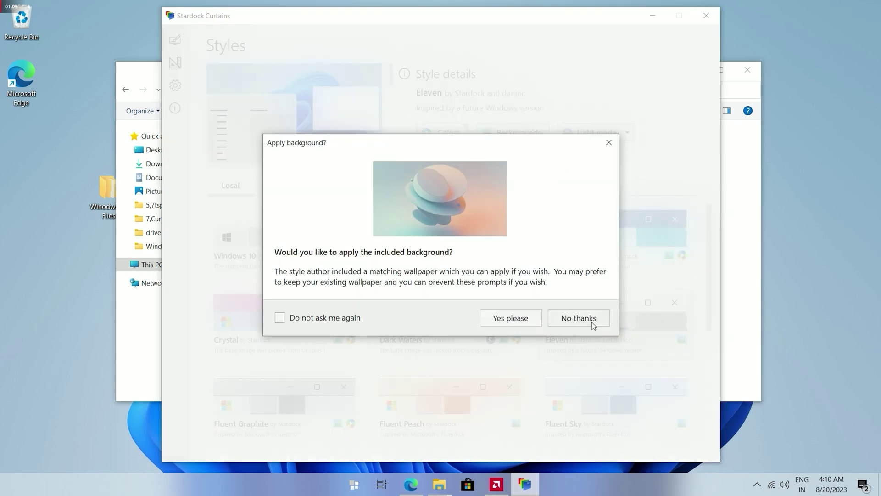
{"action": "left_click", "coordinate": [550, 320]}
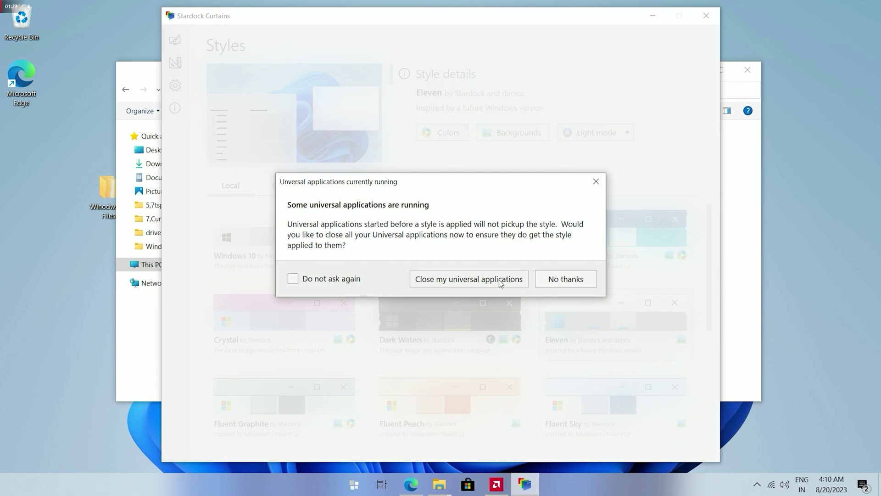
{"action": "left_click", "coordinate": [501, 283]}
{"action": "left_click", "coordinate": [500, 280]}
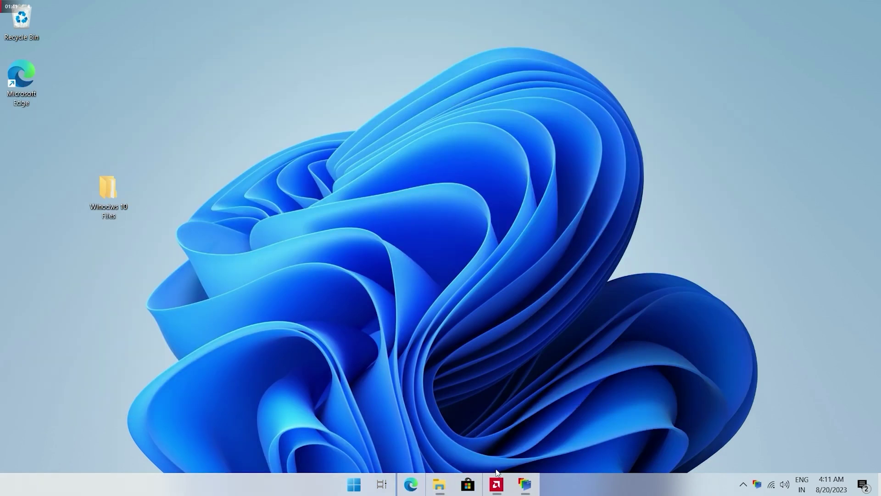
{"action": "left_click", "coordinate": [354, 484]}
{"action": "left_click", "coordinate": [581, 446]}
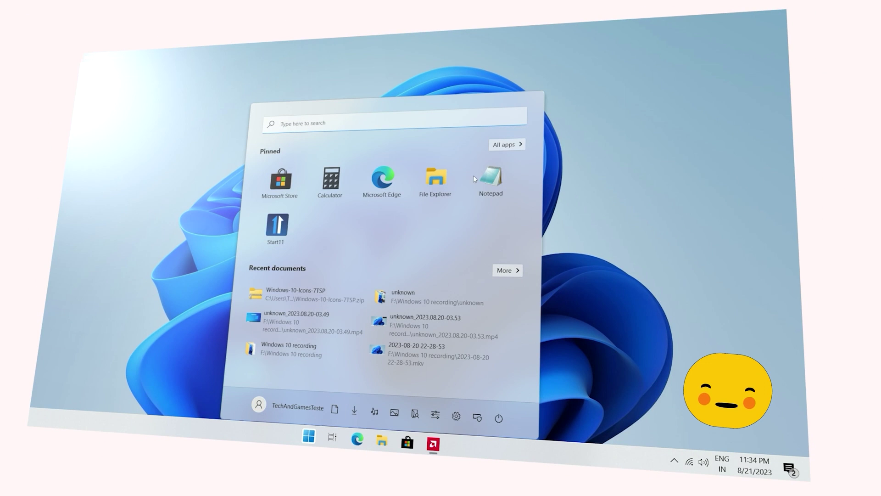
Browse the Start menu's All applications list, then close the menu.
{"action": "left_click", "coordinate": [505, 144]}
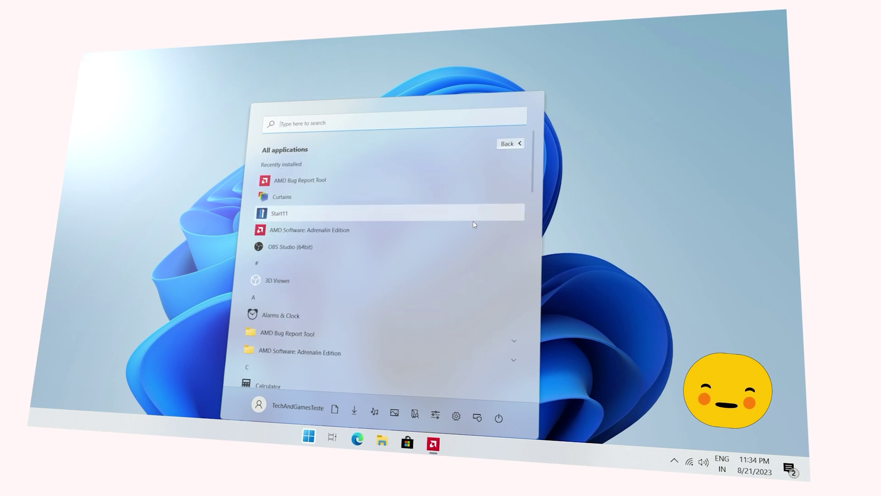
{"action": "left_click_drag", "start_coordinate": [533, 174], "coordinate": [529, 367]}
{"action": "scroll", "coordinate": [371, 317], "scroll_direction": "up", "scroll_amount": 10}
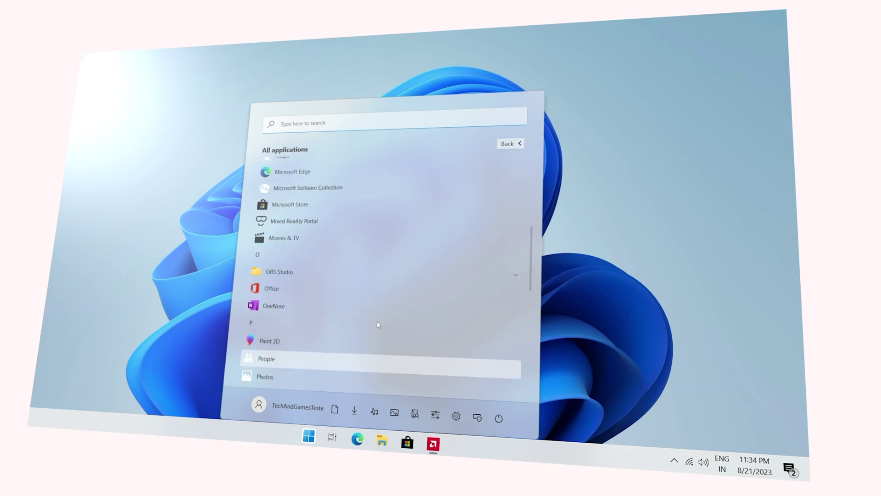
{"action": "scroll", "coordinate": [376, 321], "scroll_direction": "up", "scroll_amount": 10}
{"action": "key", "text": "Escape"}
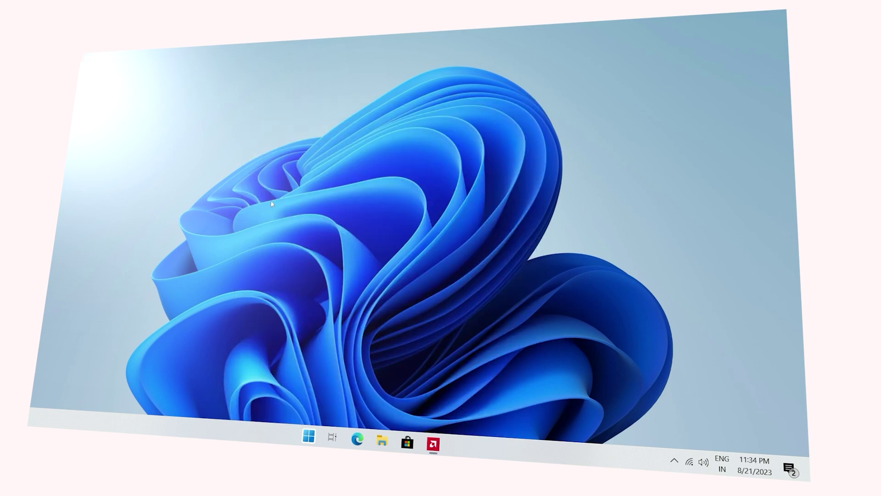
Open File Explorer on This PC, collapsing Recent files and peeking into Desktop.
{"action": "left_click", "coordinate": [381, 442]}
{"action": "left_click", "coordinate": [193, 143]}
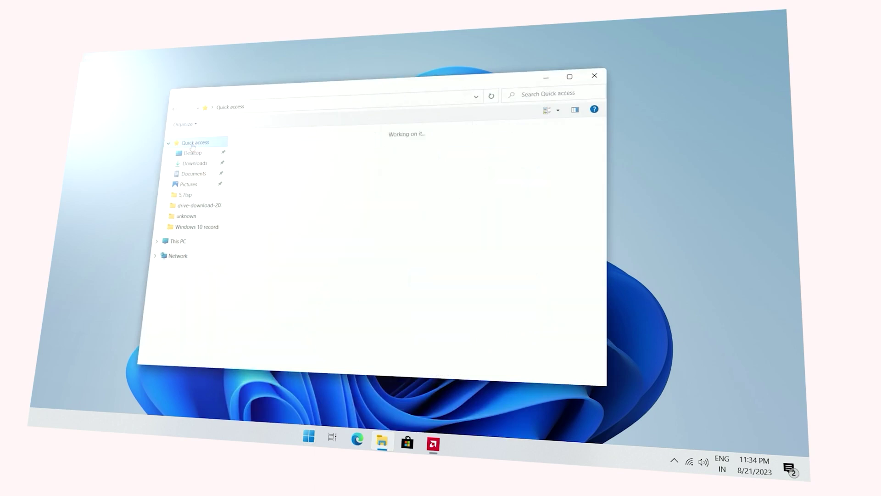
{"action": "left_click", "coordinate": [328, 245]}
{"action": "left_click", "coordinate": [328, 244]}
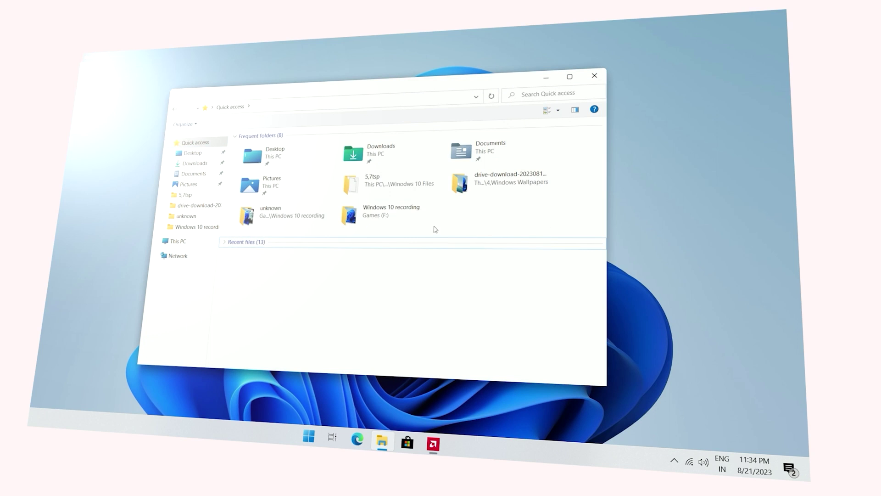
{"action": "left_click", "coordinate": [189, 243]}
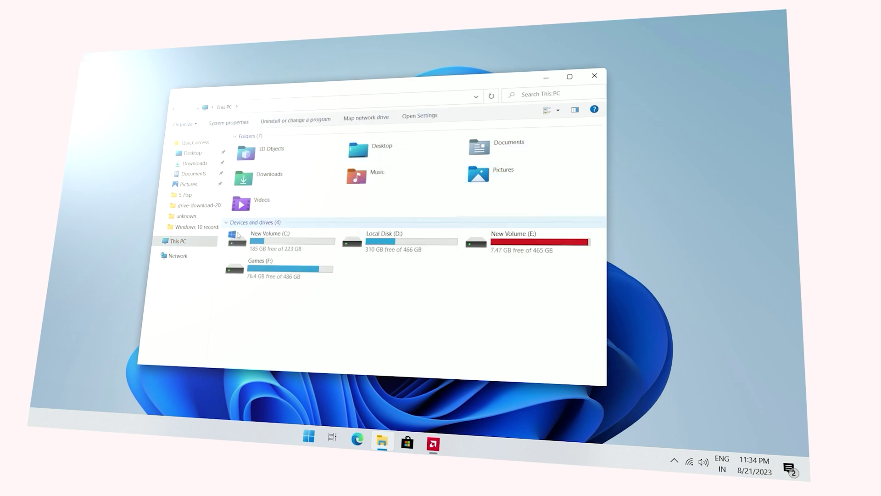
{"action": "double_click", "coordinate": [372, 148]}
{"action": "key", "text": "alt+Left"}
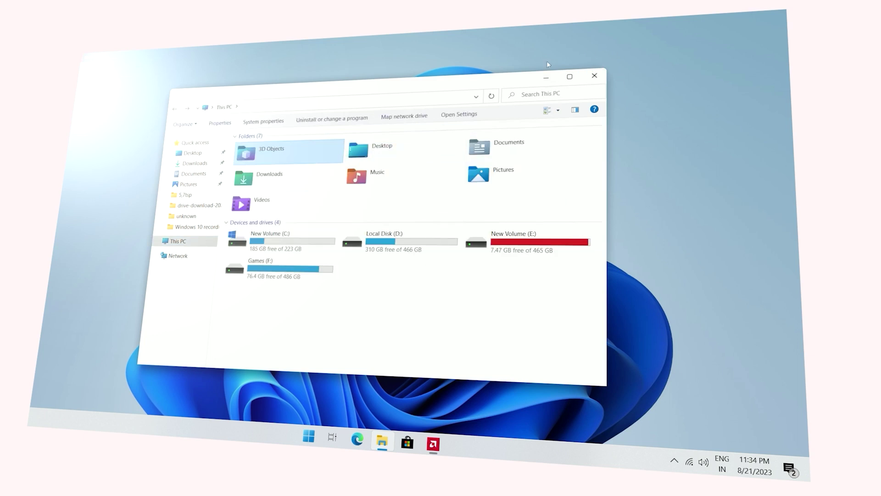